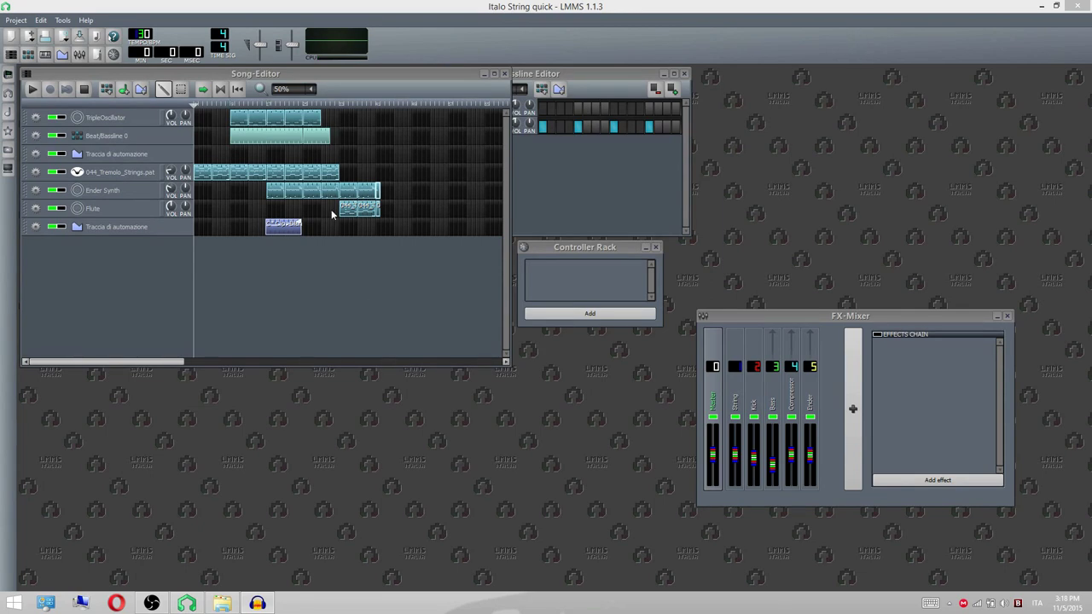
Start song playback and enlarge the Song-Editor view to 100% zoom in a wider window
click(35, 92)
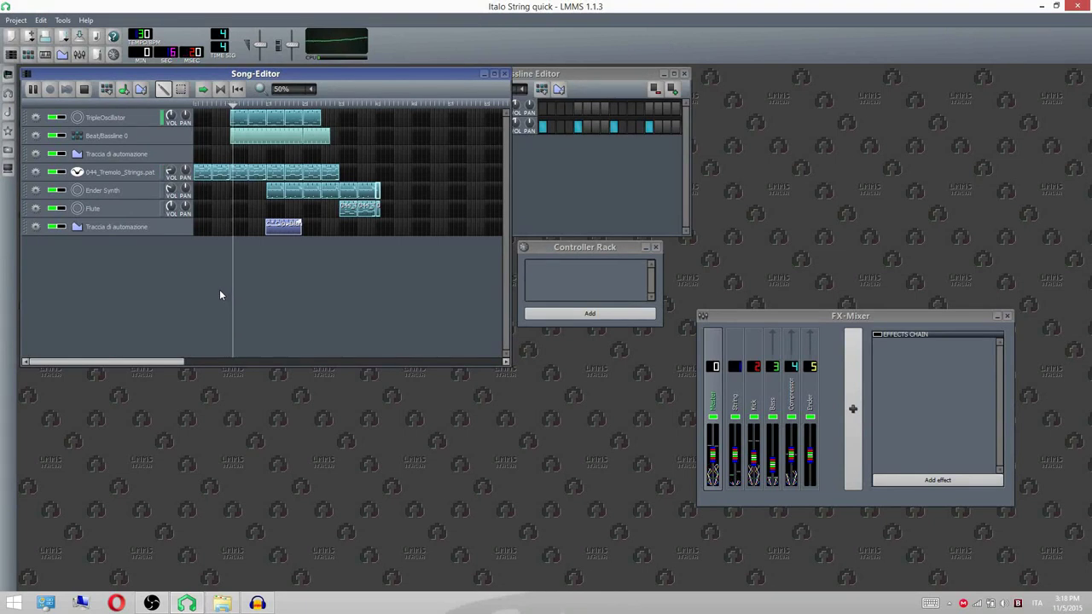
scroll(282, 91, down, 1)
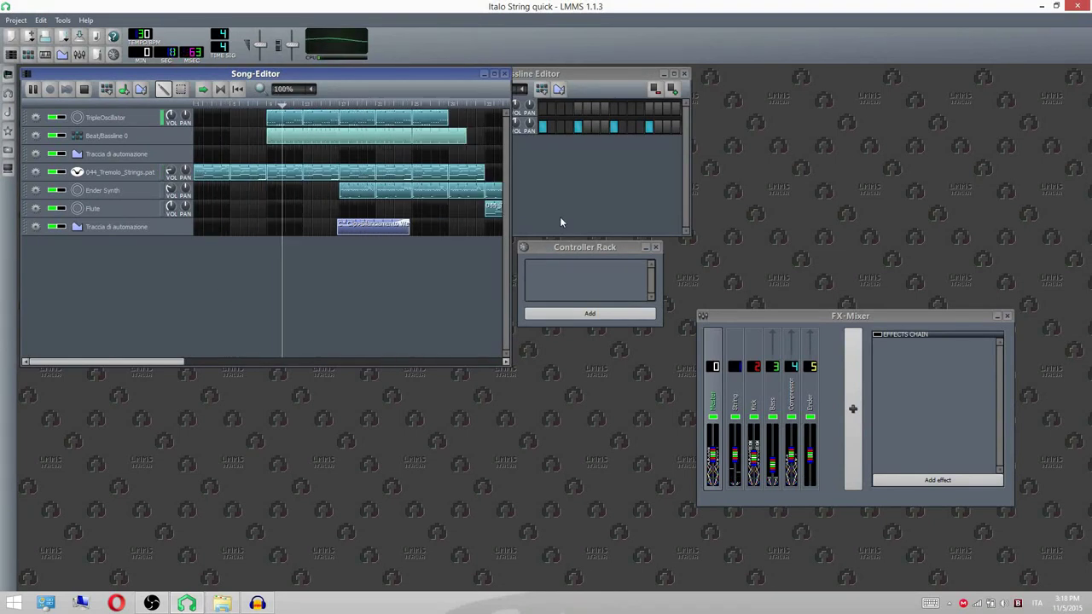
drag(509, 256, 591, 256)
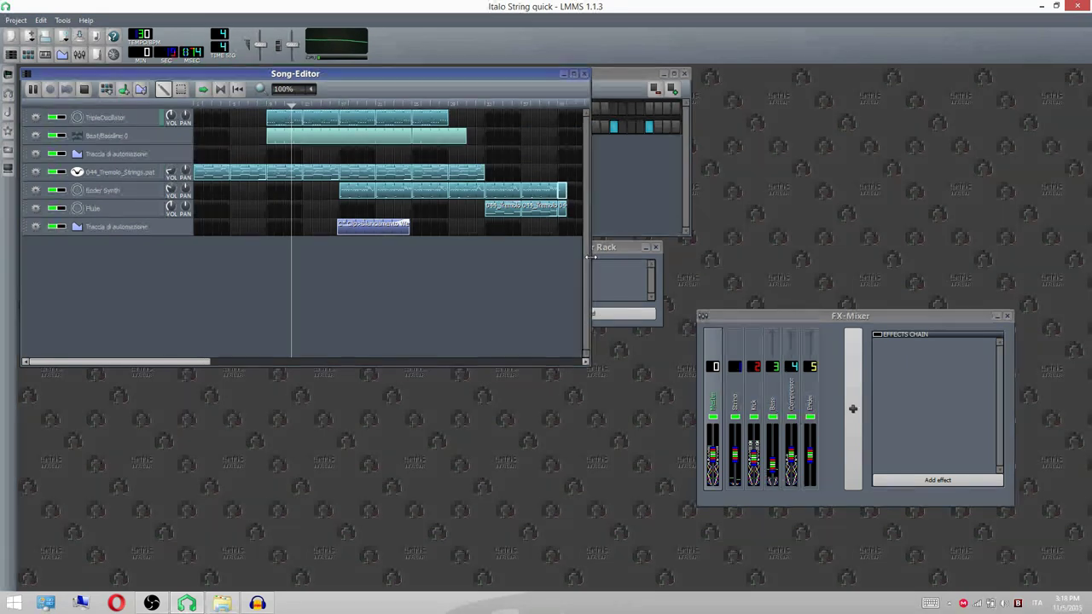
Close the Beat+Bassline Editor and Controller Rack, and place the FX-Mixer closer to the Song-Editor
drag(674, 78, 879, 137)
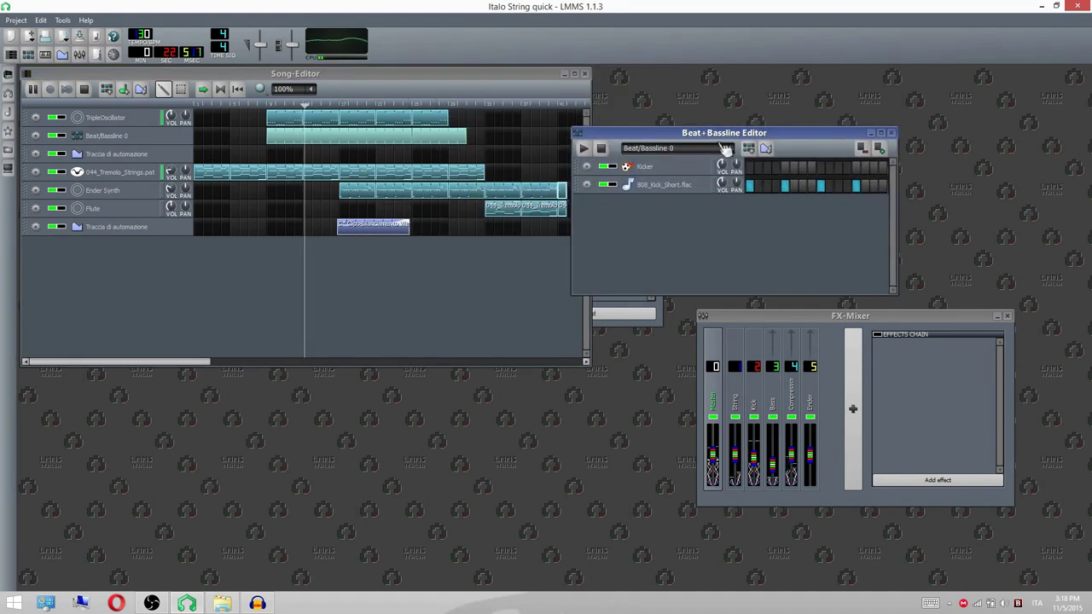
click(891, 134)
drag(658, 246, 769, 244)
click(769, 244)
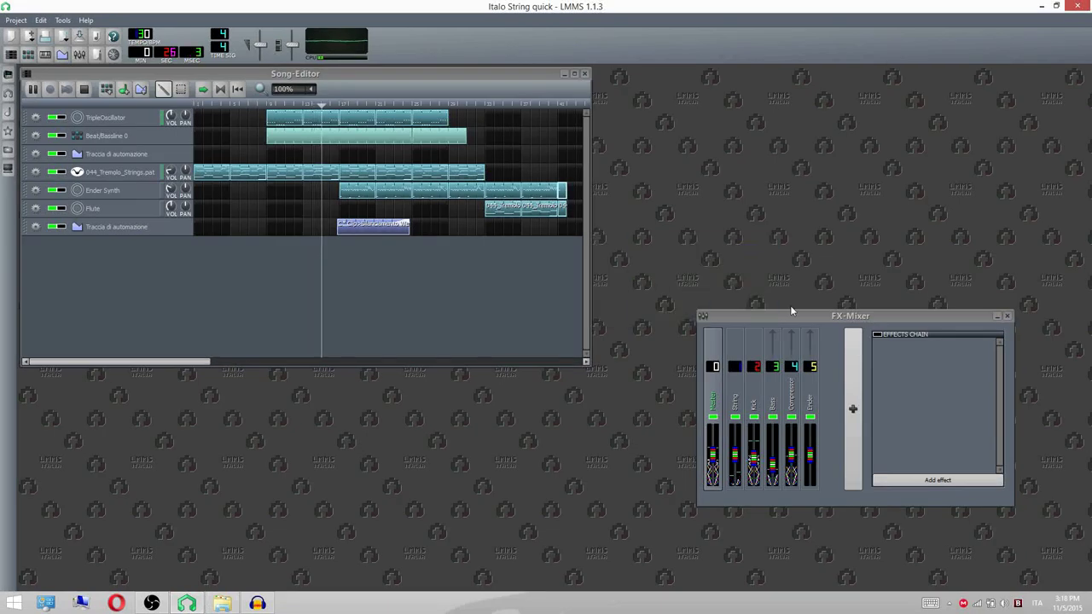
drag(790, 316, 713, 238)
Examine the effects chains and sends of the String, Kick, Bass, Compressor, Ender and Master channels in the FX-Mixer
click(659, 324)
click(714, 323)
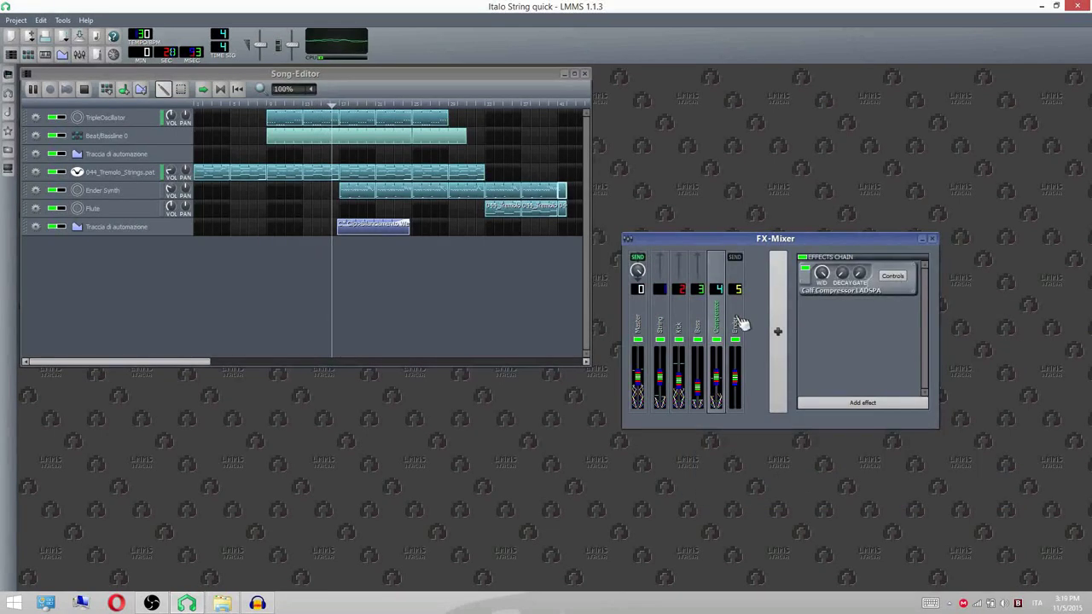
click(738, 320)
click(637, 321)
click(724, 327)
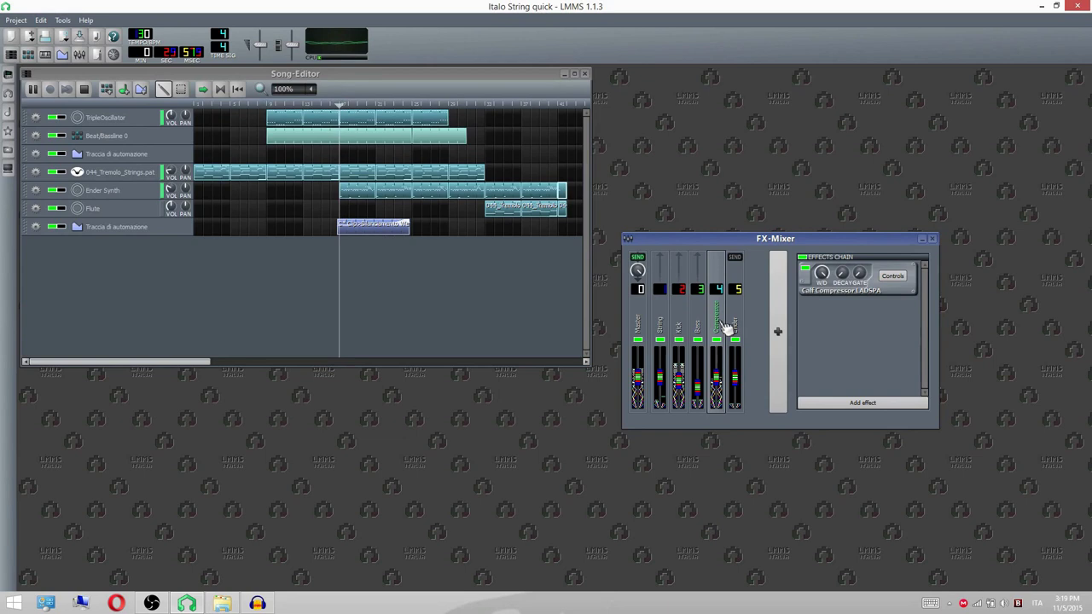
click(701, 326)
click(680, 327)
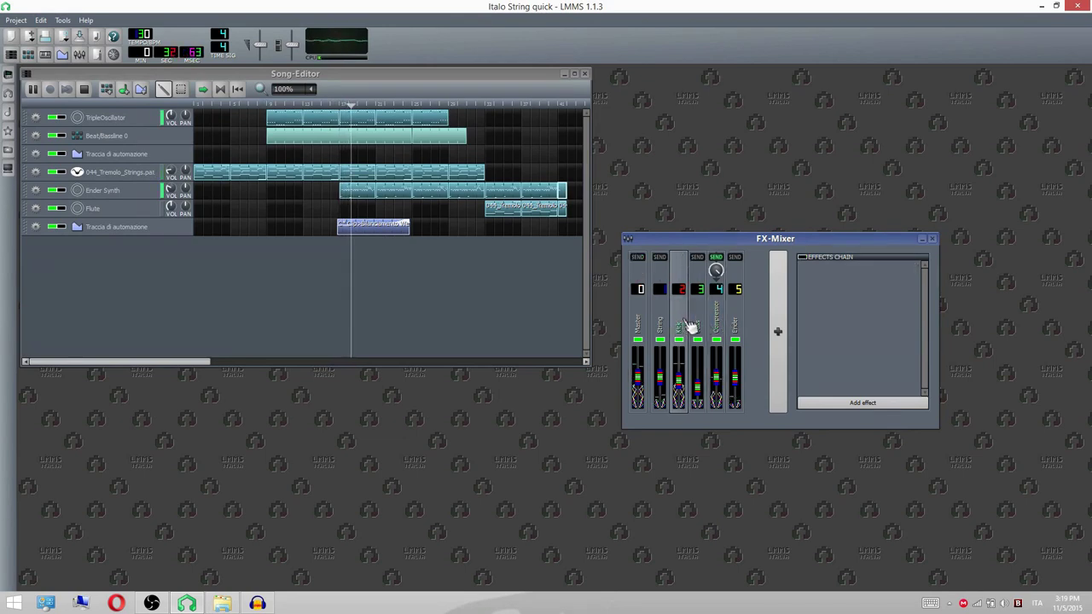
click(696, 326)
click(680, 327)
click(666, 325)
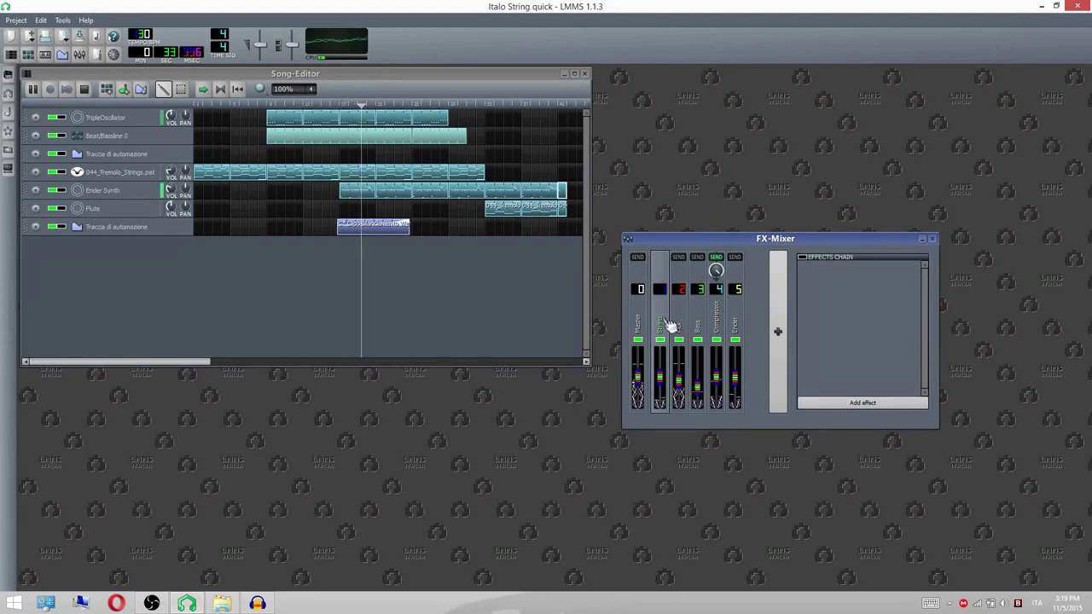
click(739, 319)
click(637, 324)
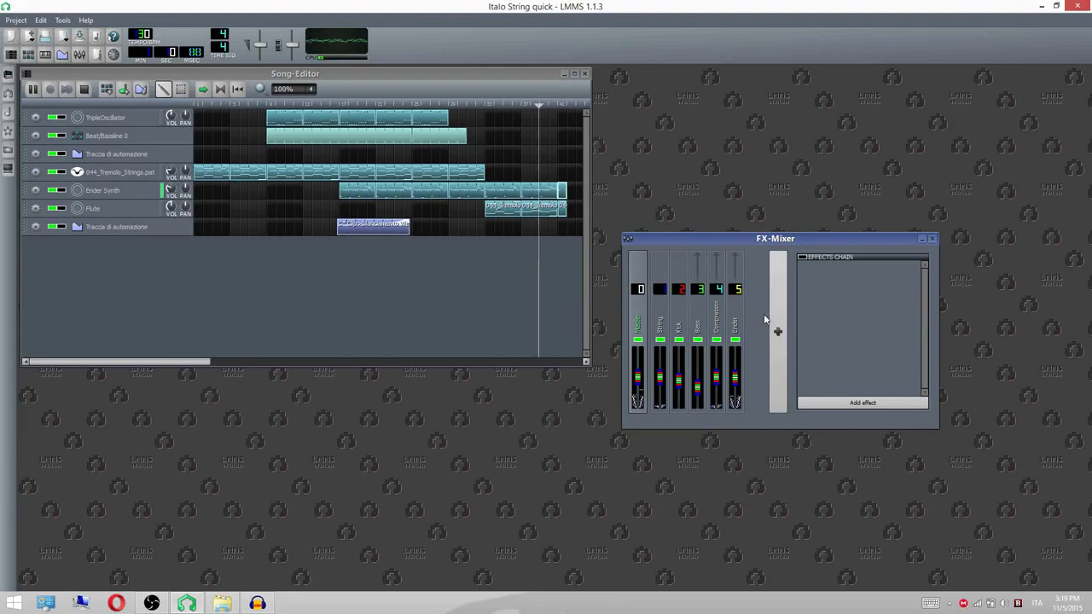
Stop the song playback, and open the Ender Synth instrument window briefly before closing it
click(85, 89)
click(128, 191)
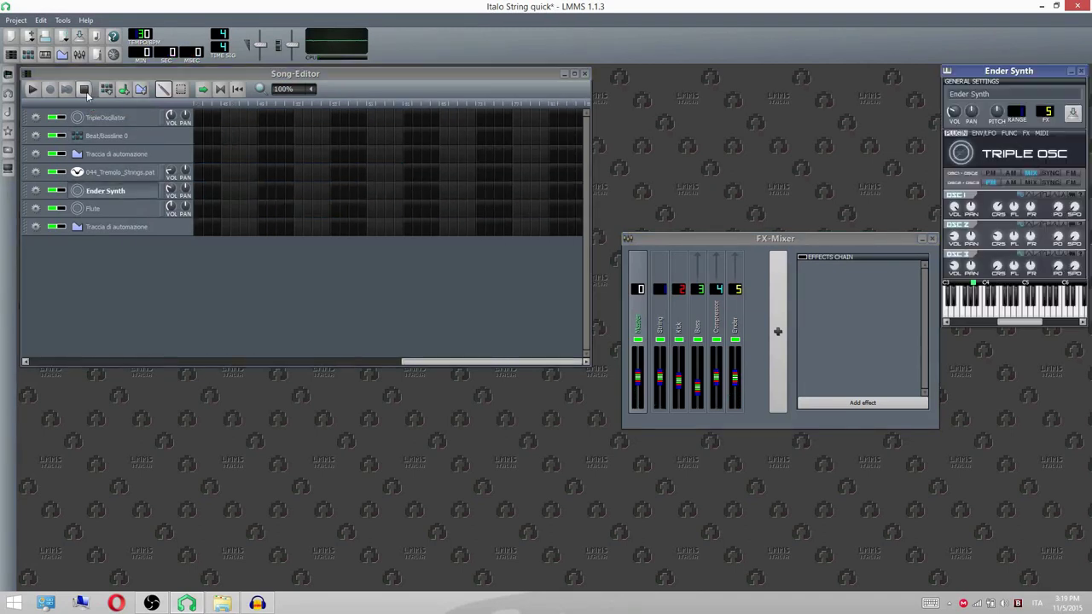
drag(1045, 72, 647, 199)
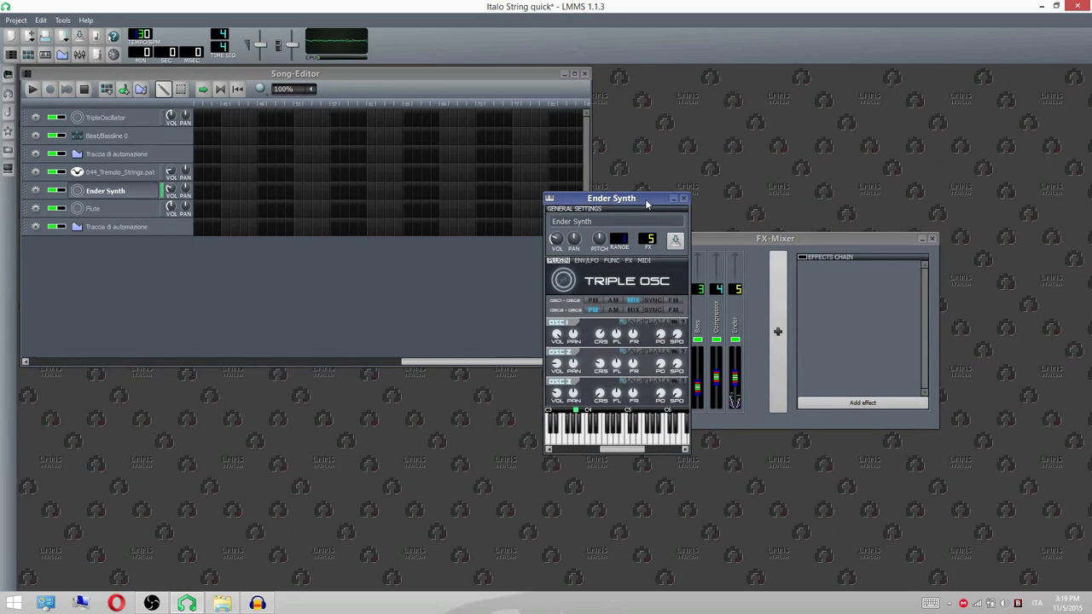
click(683, 198)
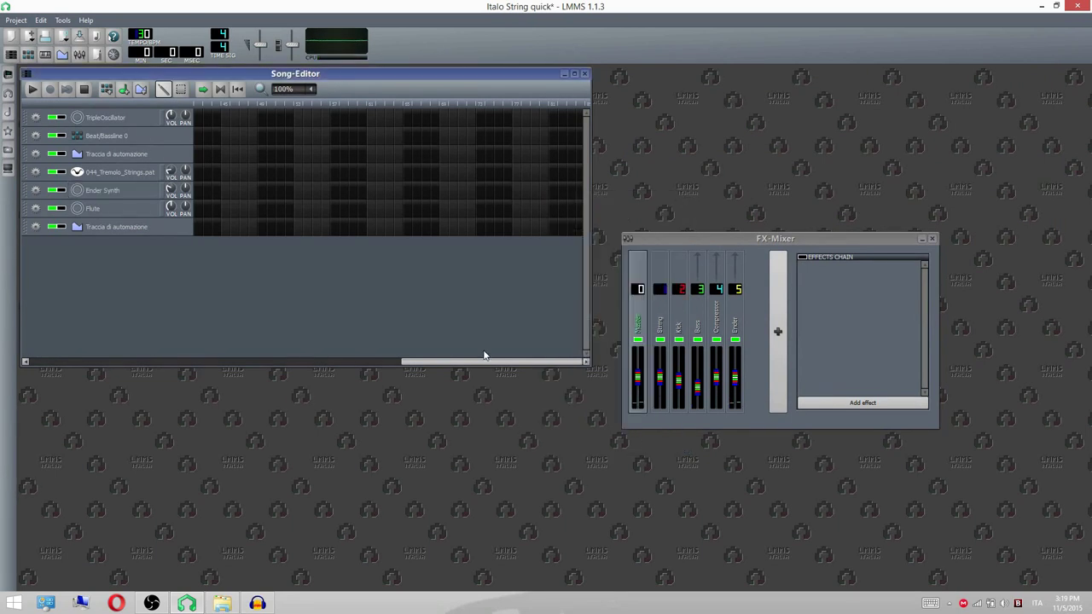
Start exporting the whole project and choose the Desktop as the destination folder
drag(484, 362, 163, 360)
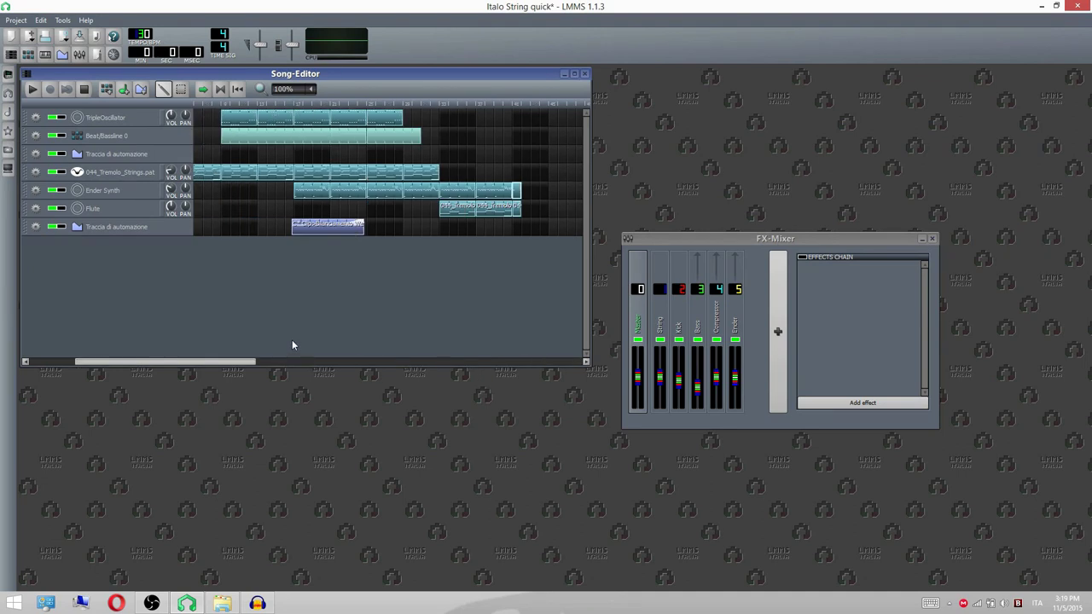
drag(231, 363, 189, 331)
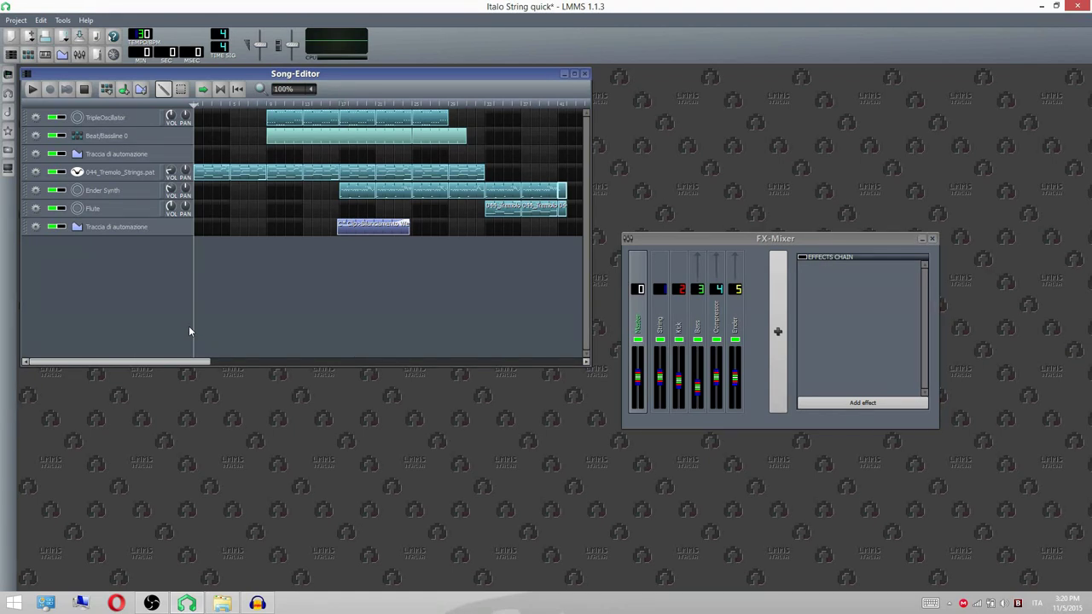
click(16, 20)
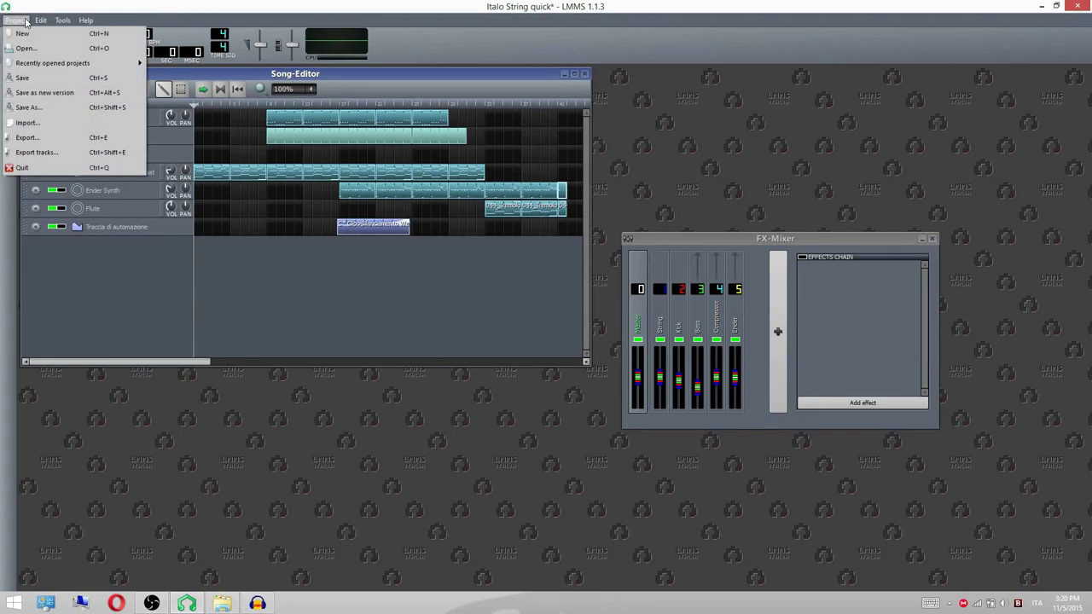
click(88, 138)
drag(483, 172, 418, 210)
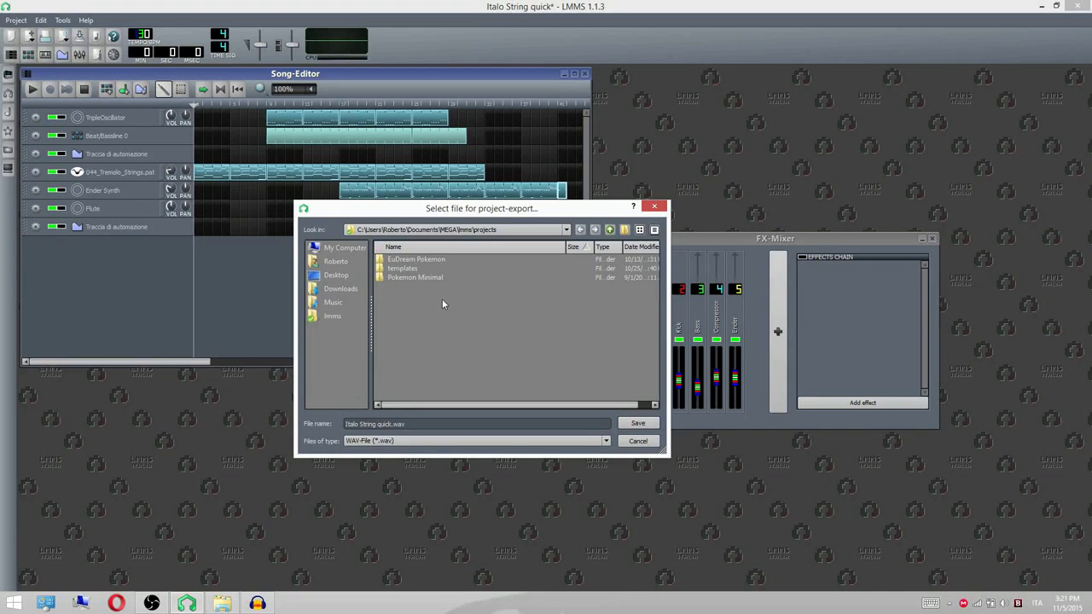
click(406, 441)
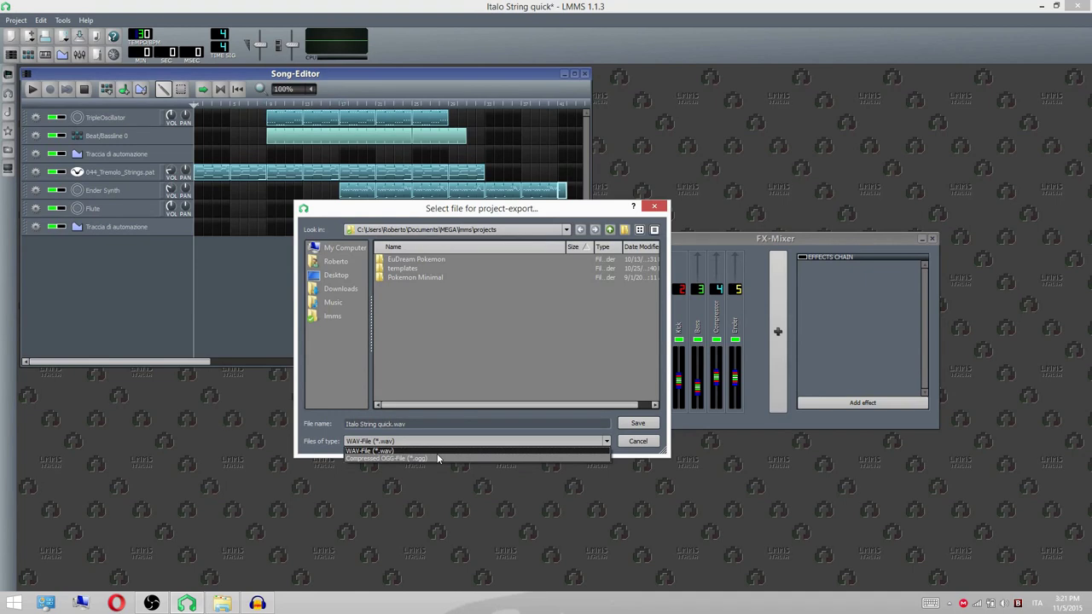
click(336, 275)
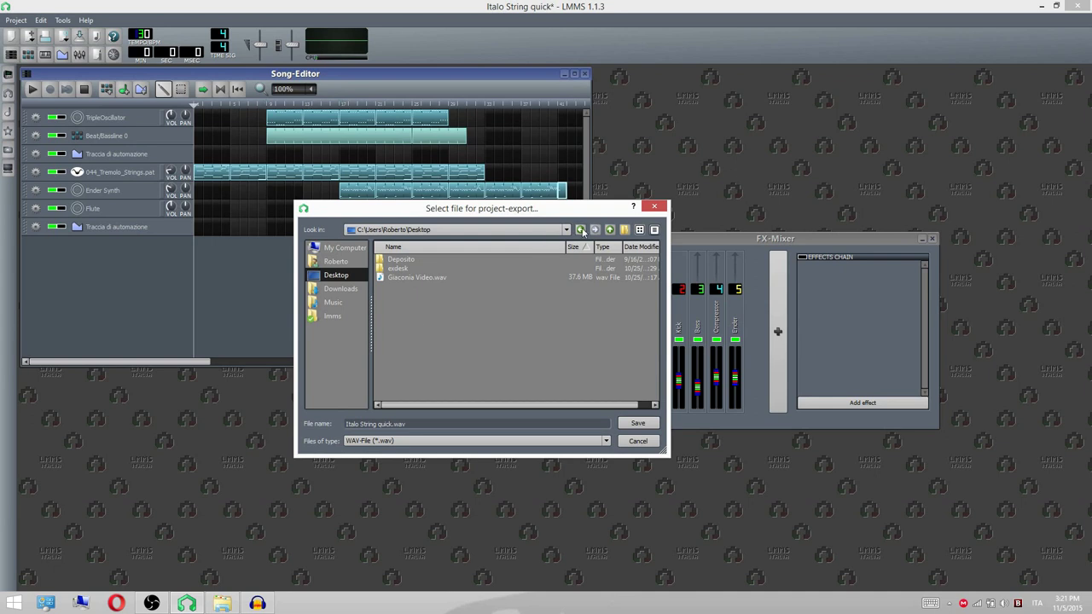
Try Compressed OGG-File (*.ogg) as the file type for the export
click(406, 443)
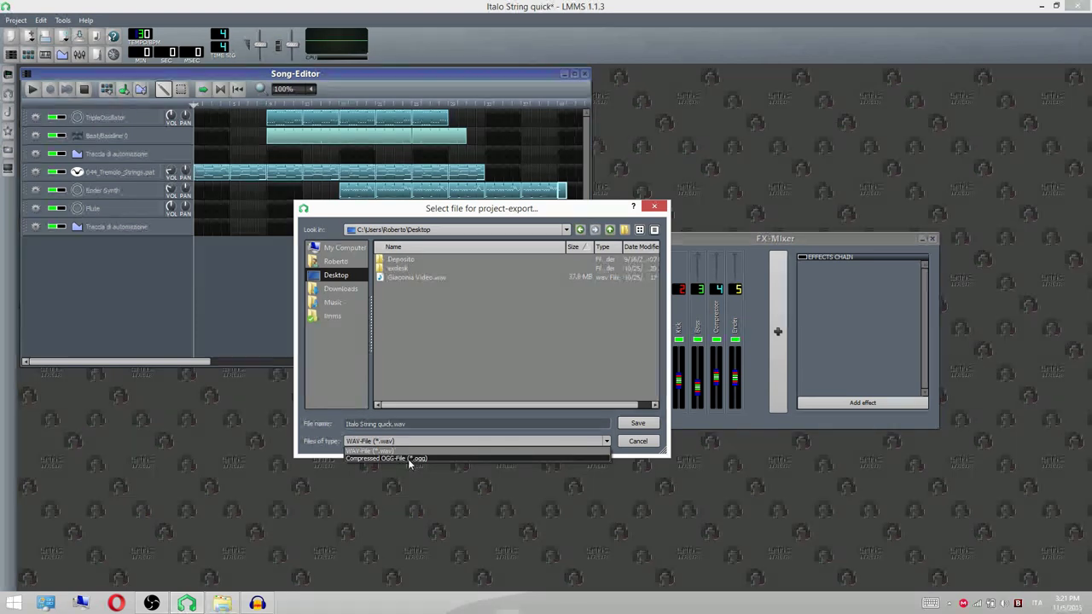
click(408, 451)
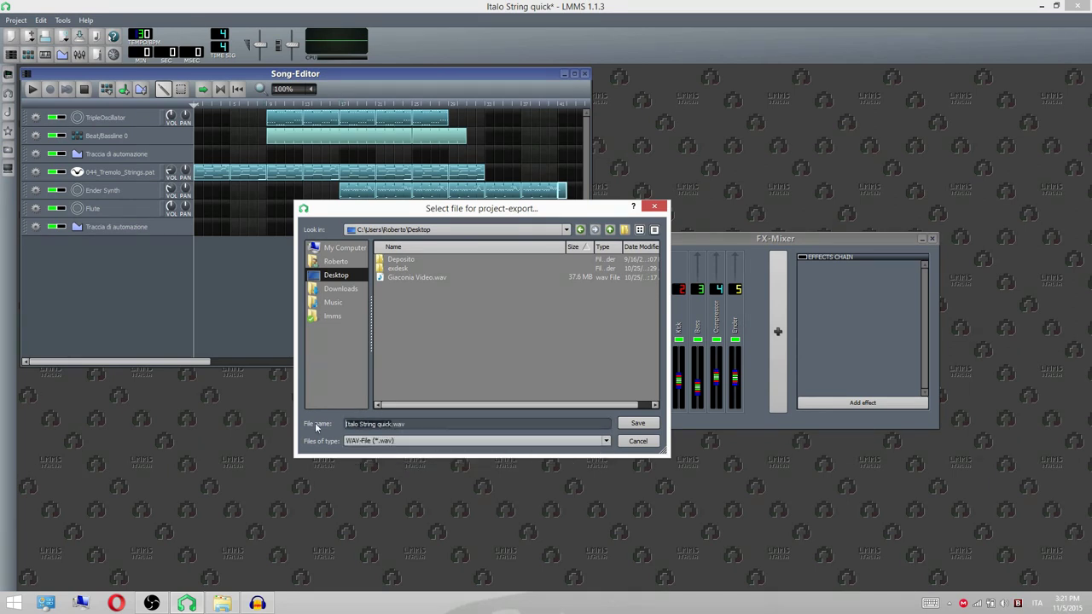
click(406, 441)
click(416, 453)
click(417, 444)
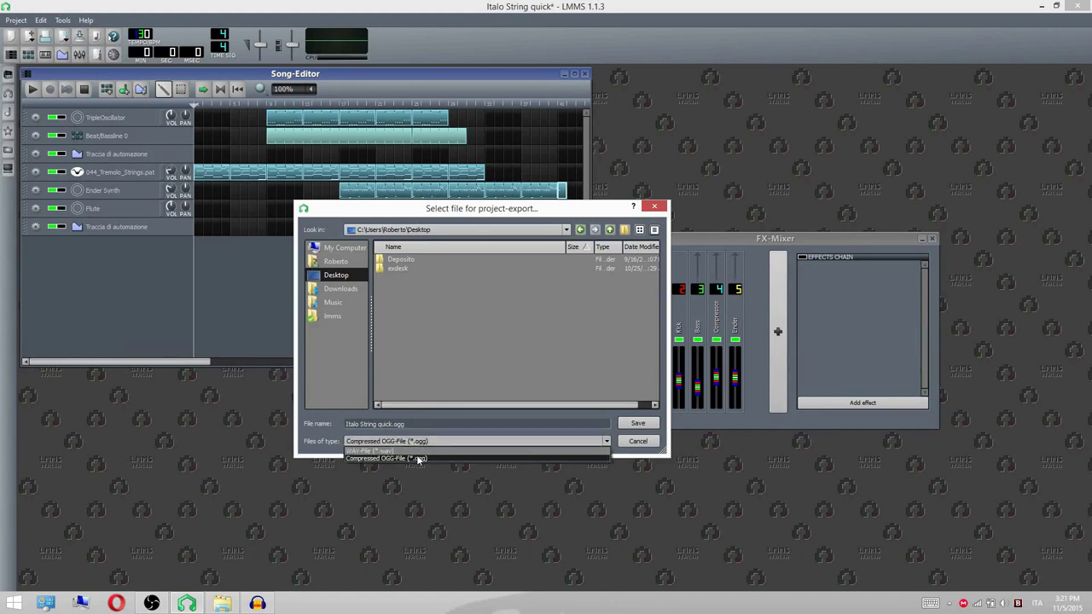
click(417, 454)
Set the export file type to WAV-File (*.wav) and accept the file name Italo String quick.wav
click(412, 445)
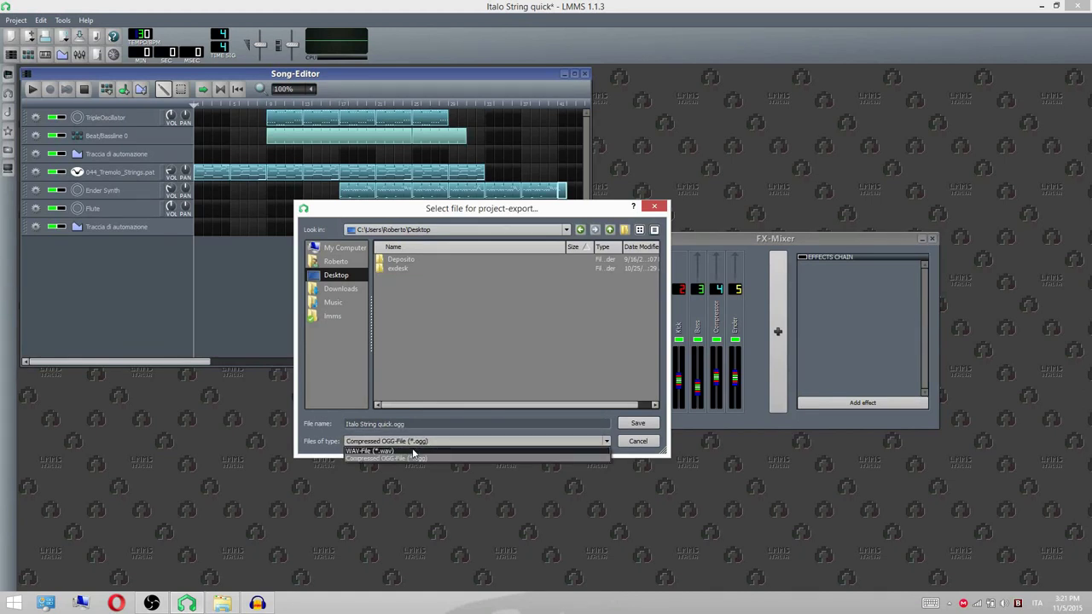
click(413, 451)
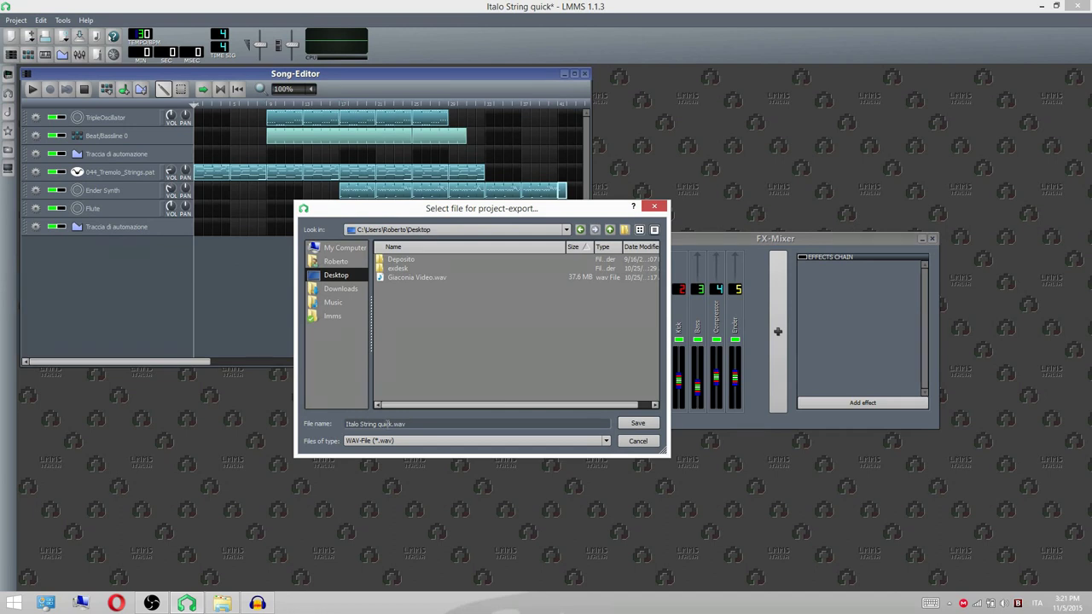
click(635, 424)
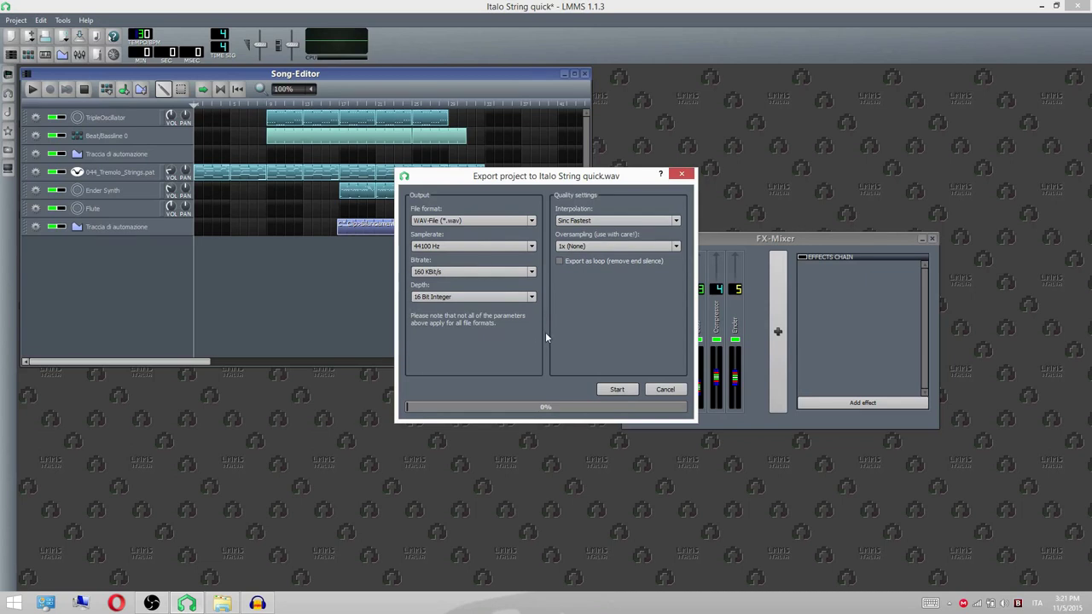
Review the available file format and samplerate options in the export settings
click(488, 220)
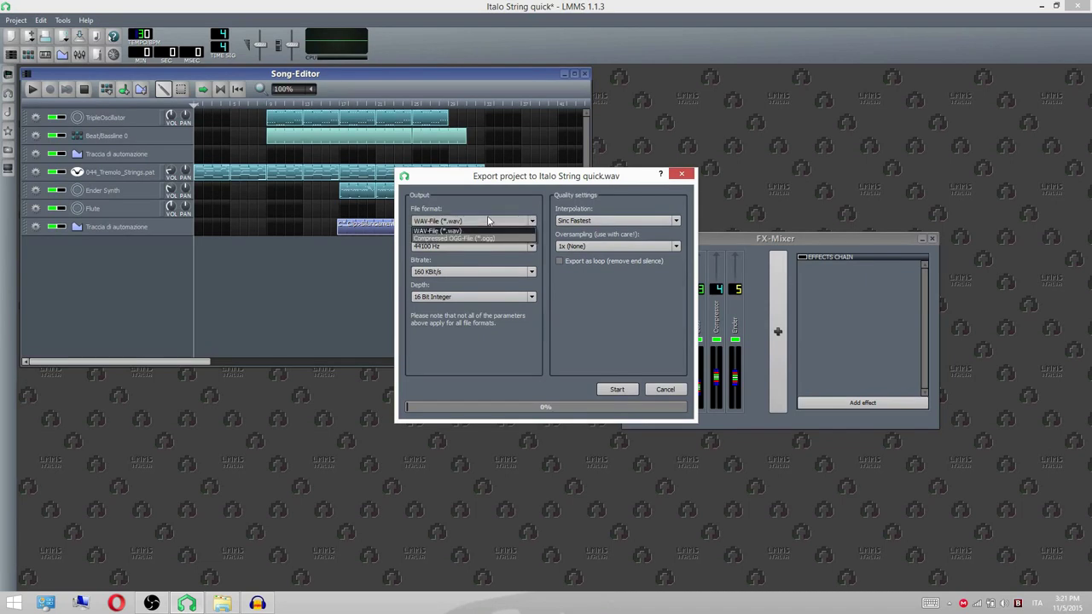
click(488, 220)
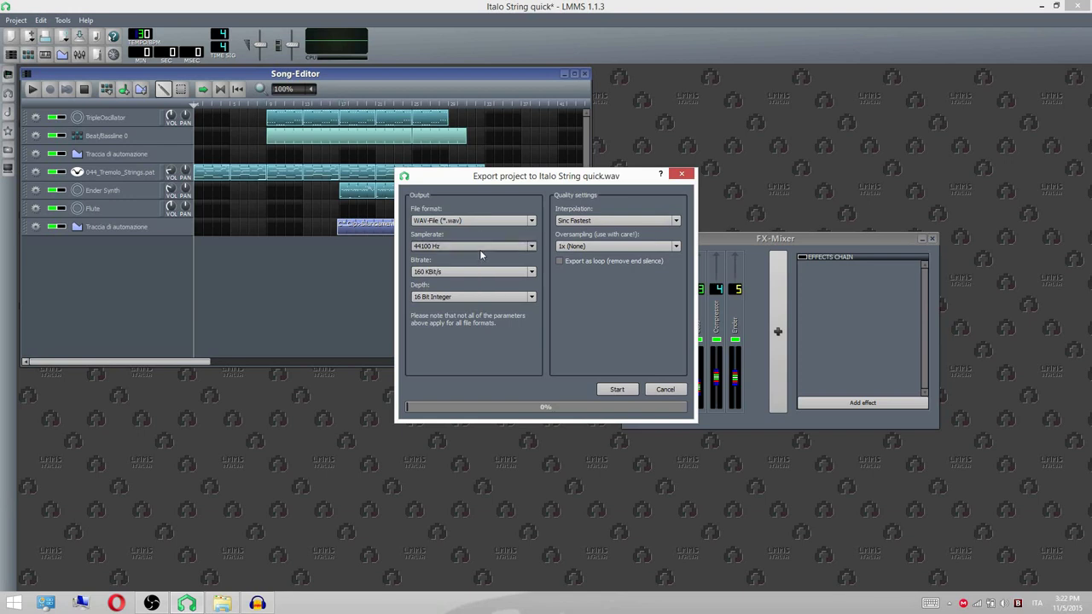
click(480, 247)
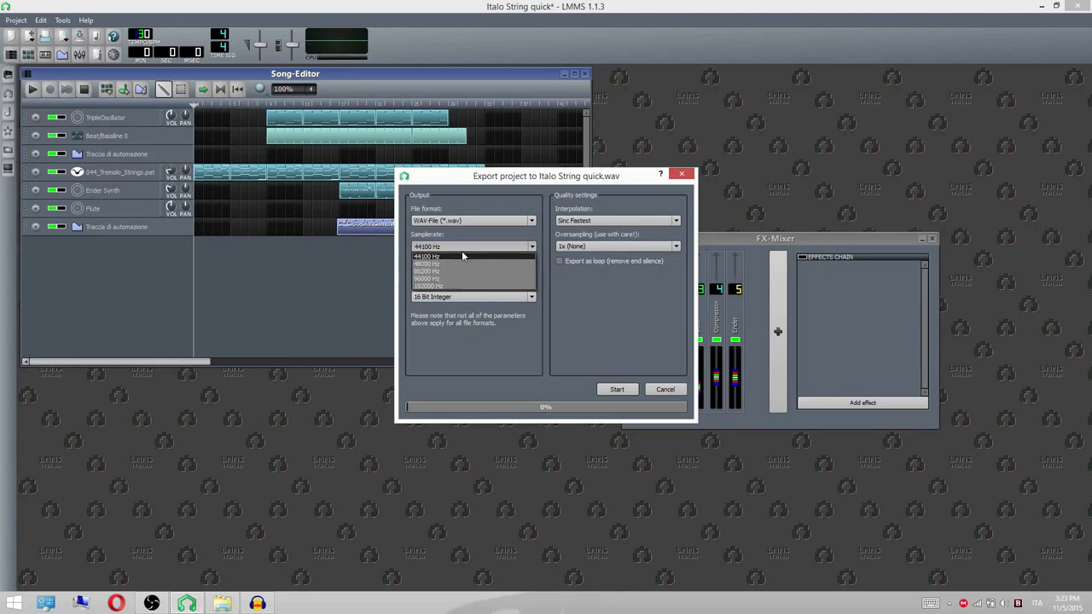
click(458, 249)
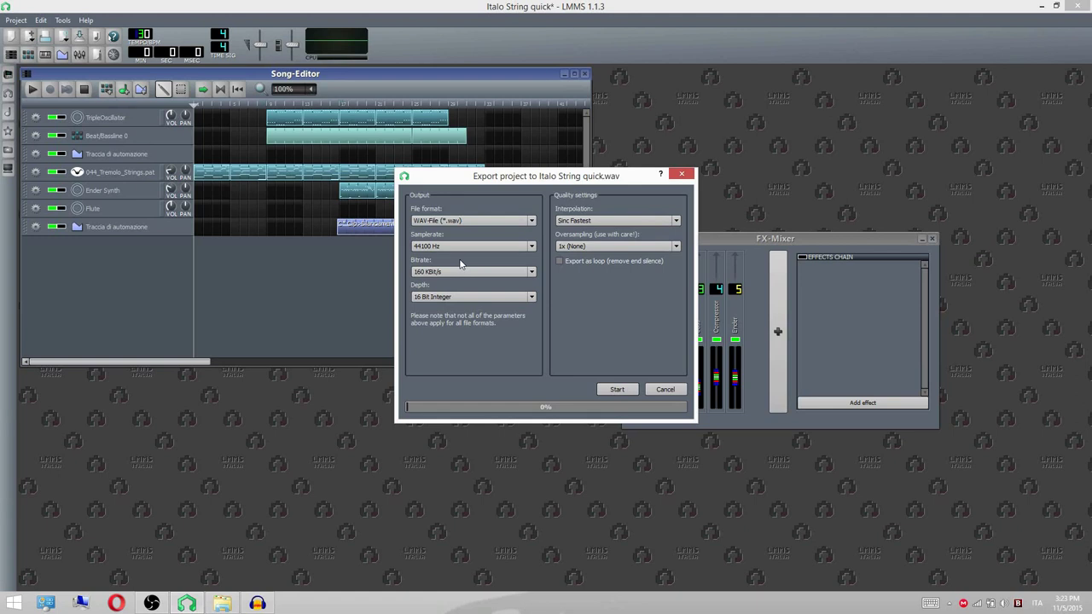
click(452, 245)
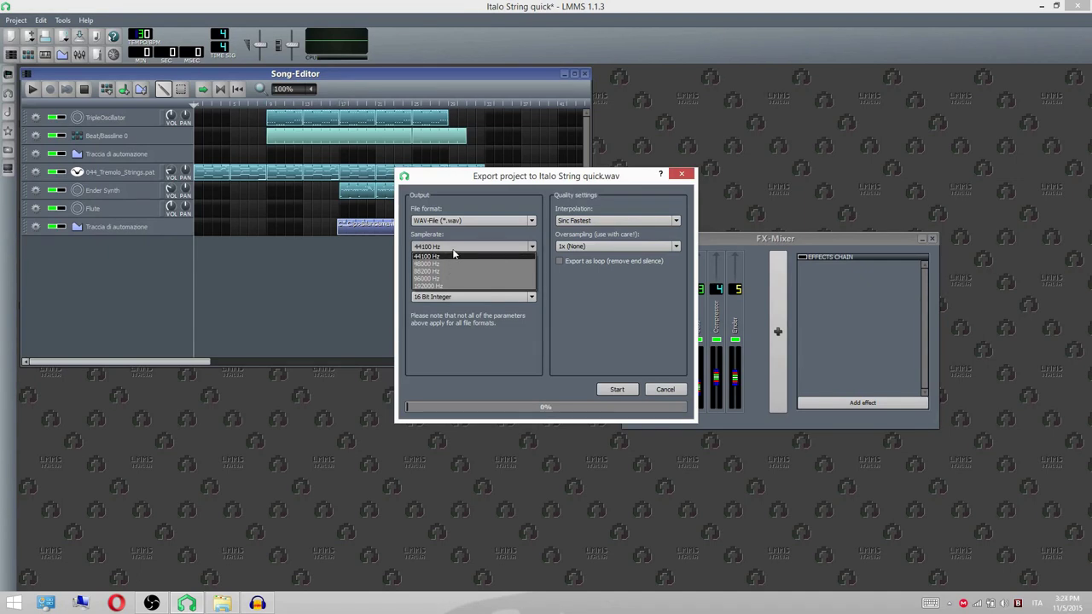
click(451, 247)
click(451, 247)
click(451, 246)
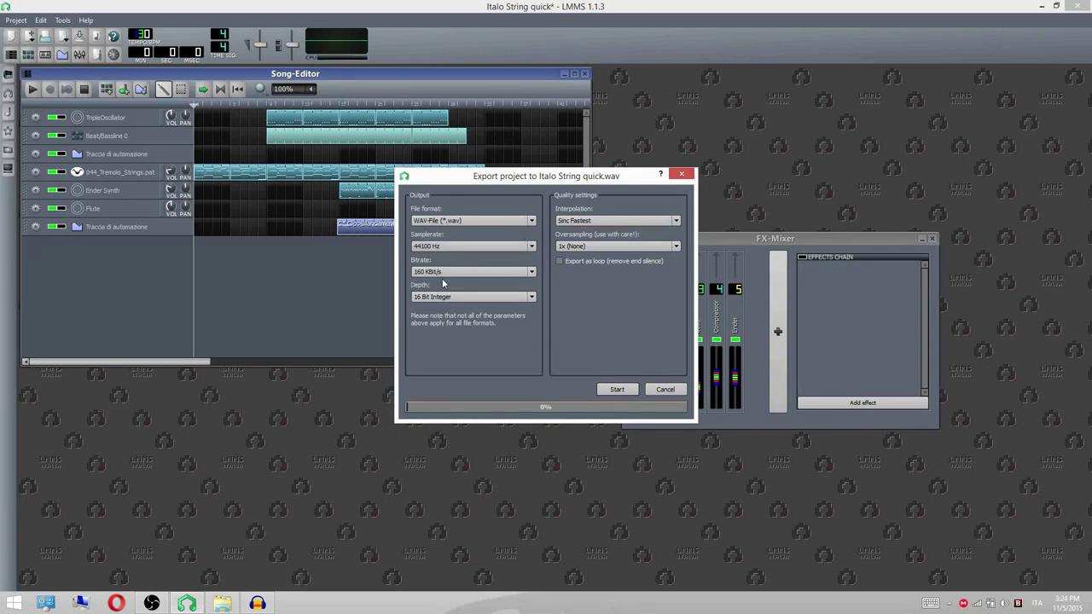
Review the available bit depth options in the export settings
click(532, 296)
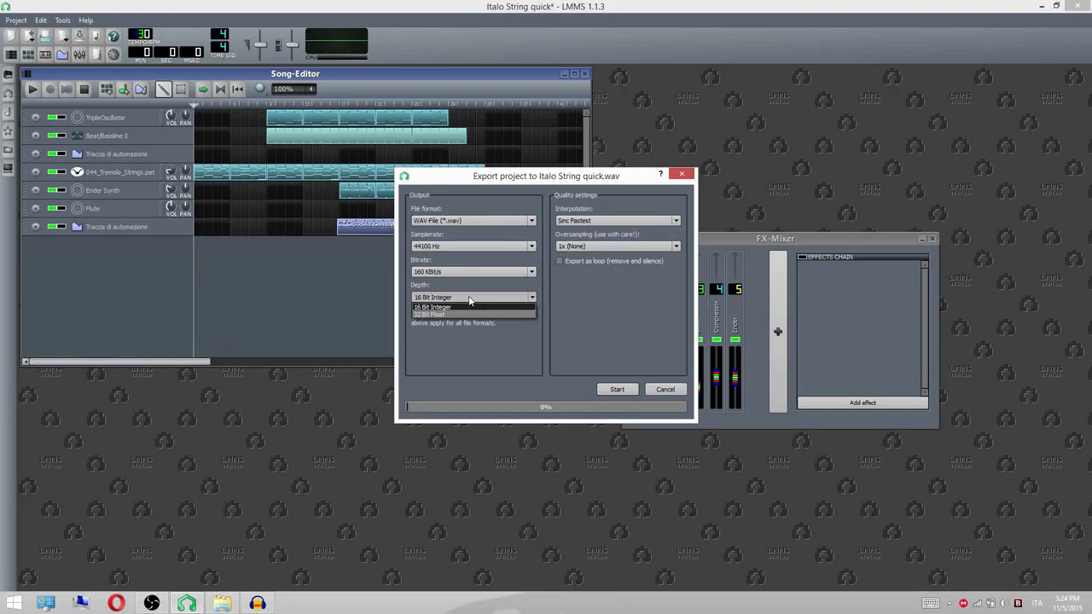
click(469, 301)
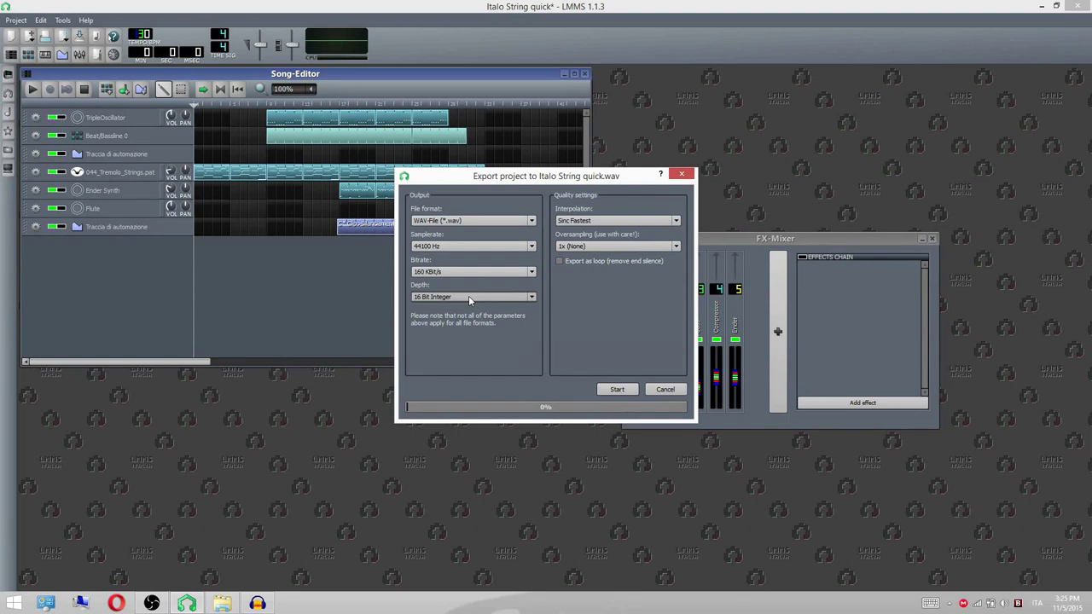
click(468, 298)
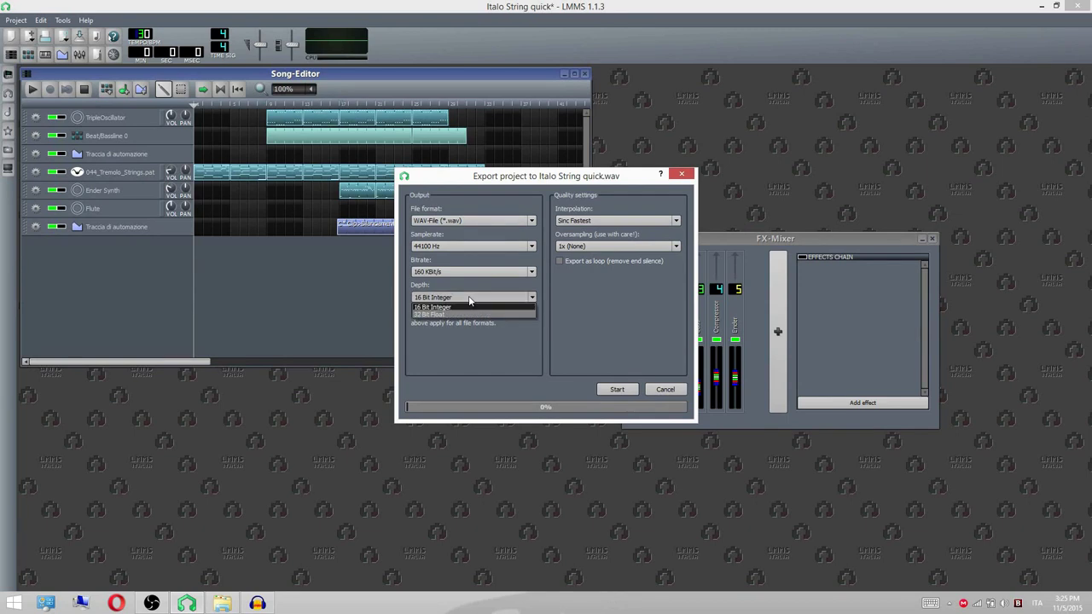
click(468, 297)
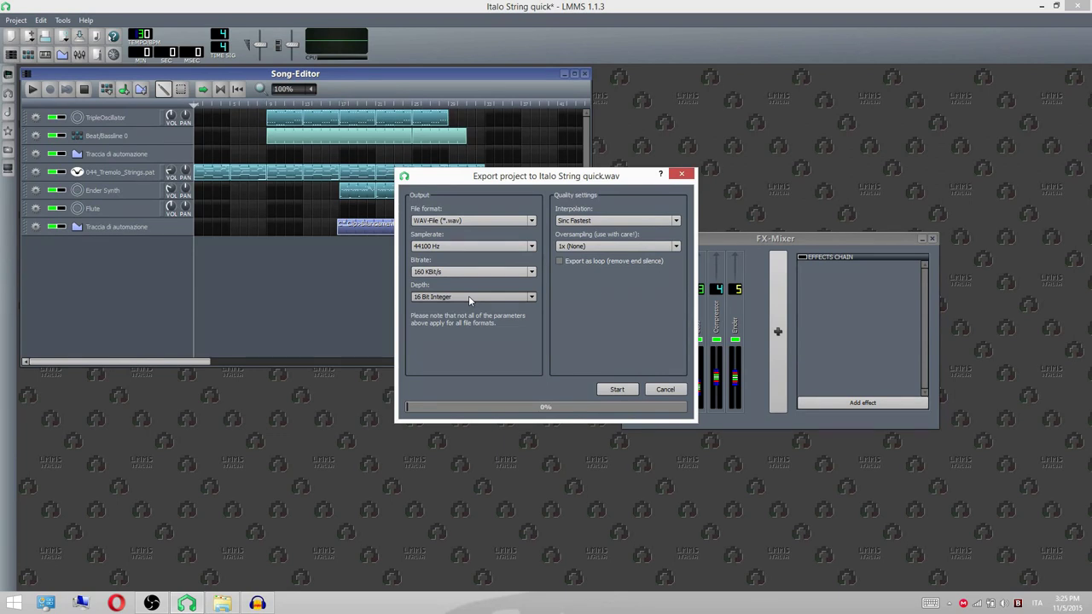
Examine the available bitrate options in the export settings, keeping 160 KBit/s
click(522, 273)
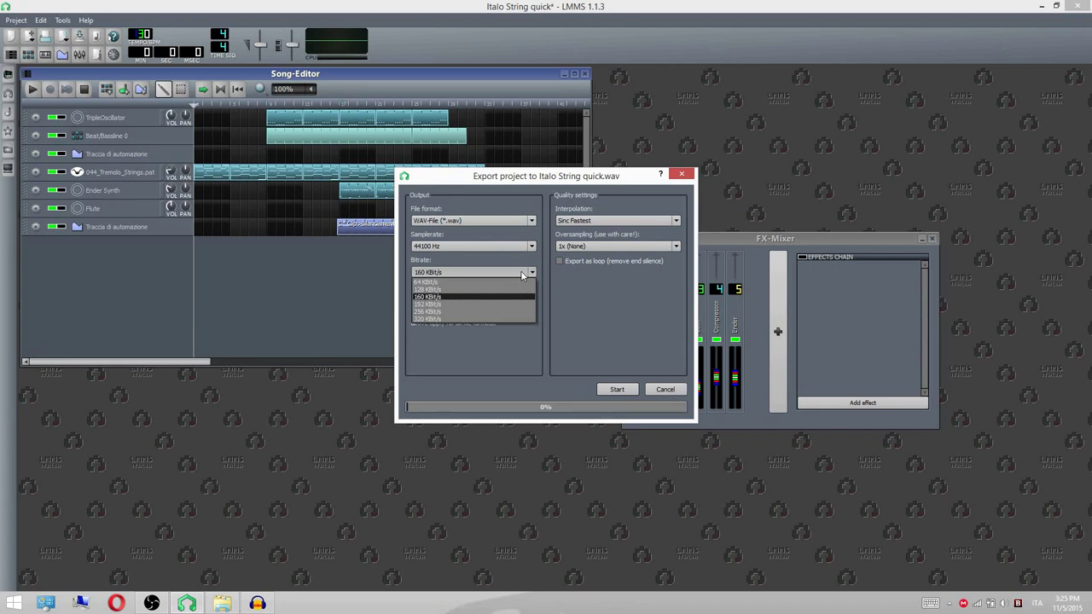
click(522, 274)
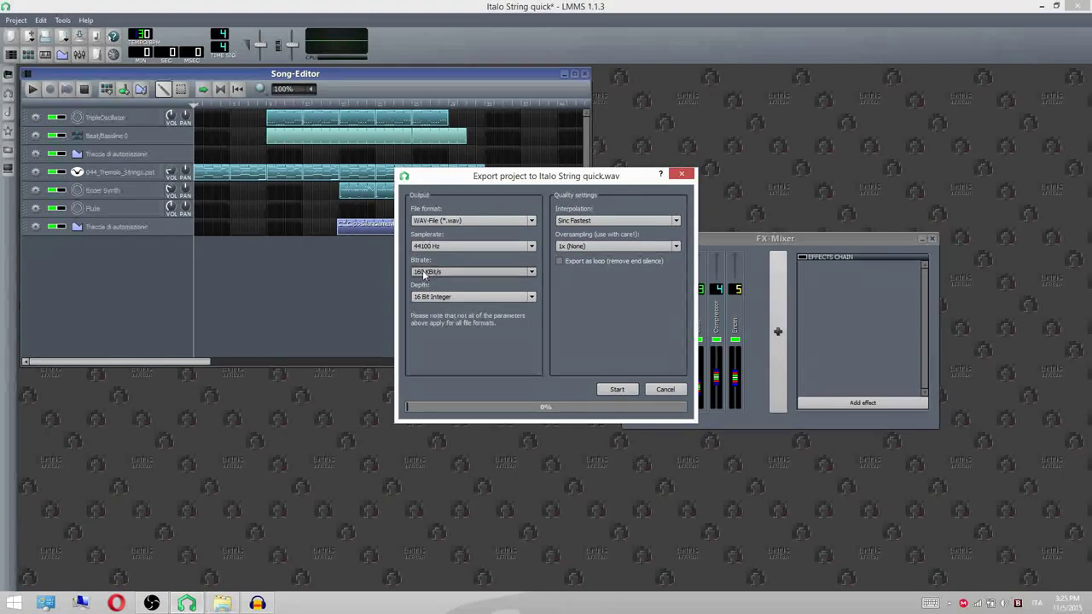
click(422, 271)
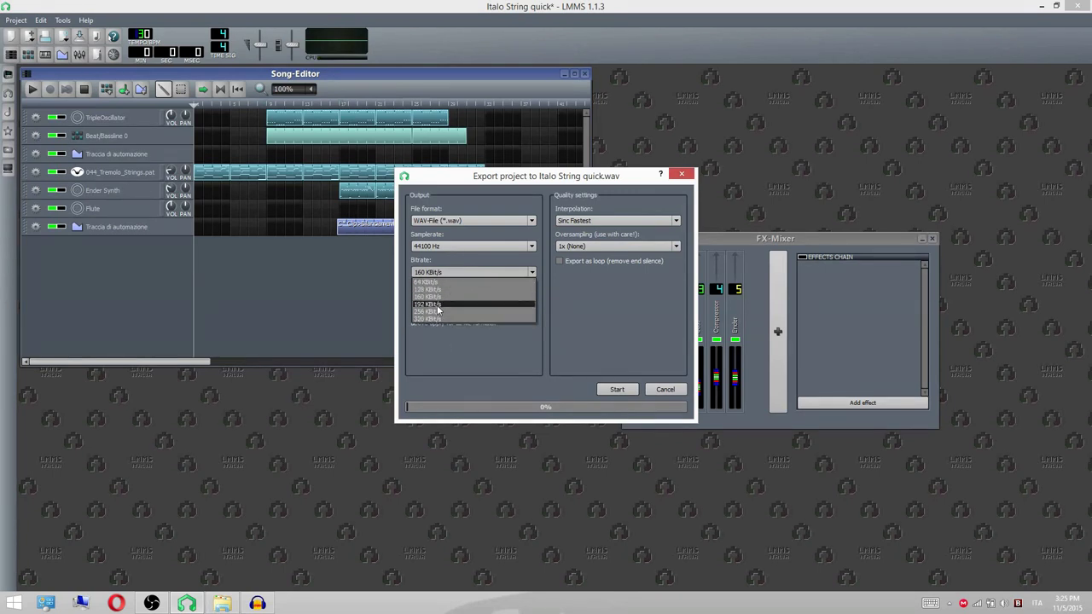
click(444, 295)
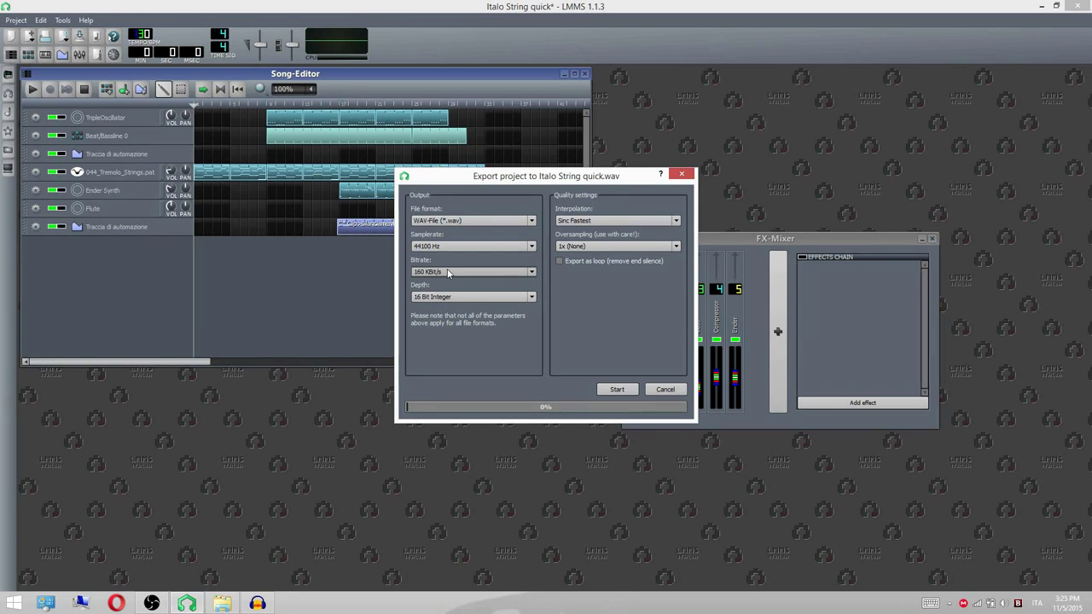
click(448, 273)
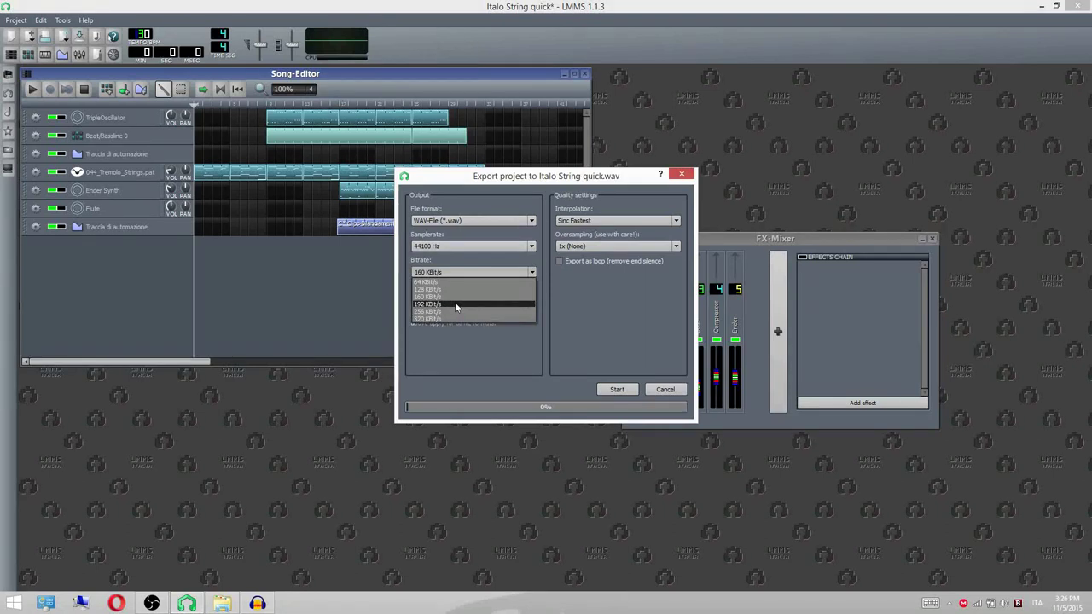
click(447, 339)
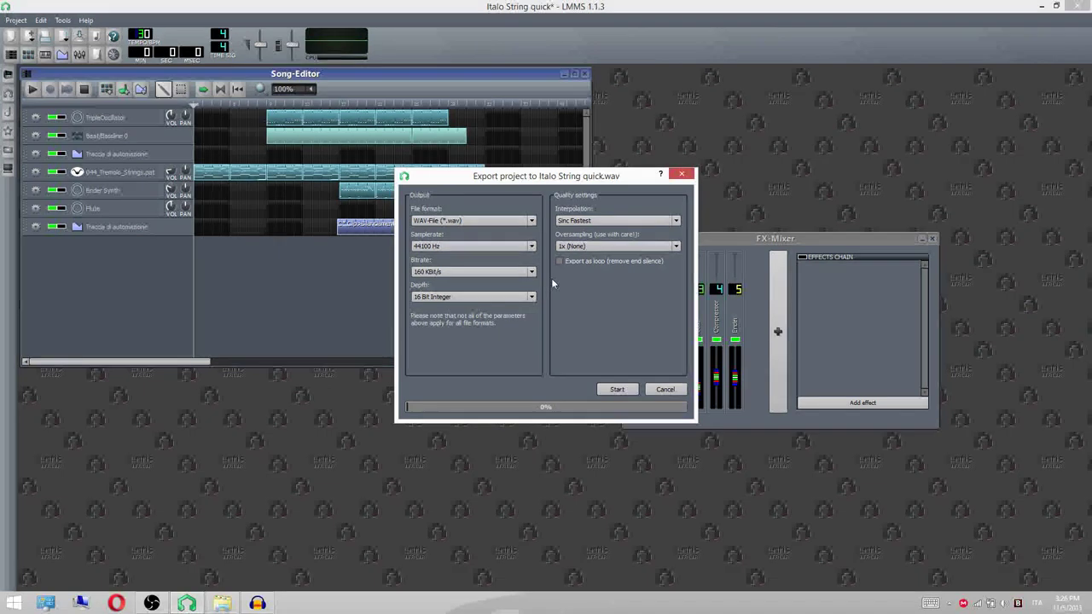
click(527, 273)
click(529, 272)
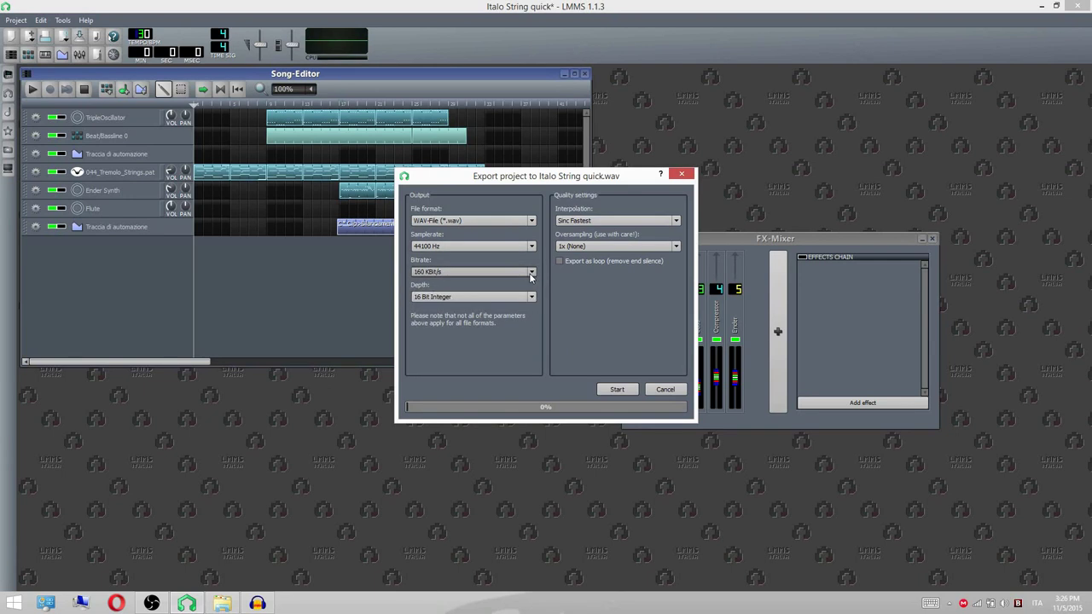
click(530, 274)
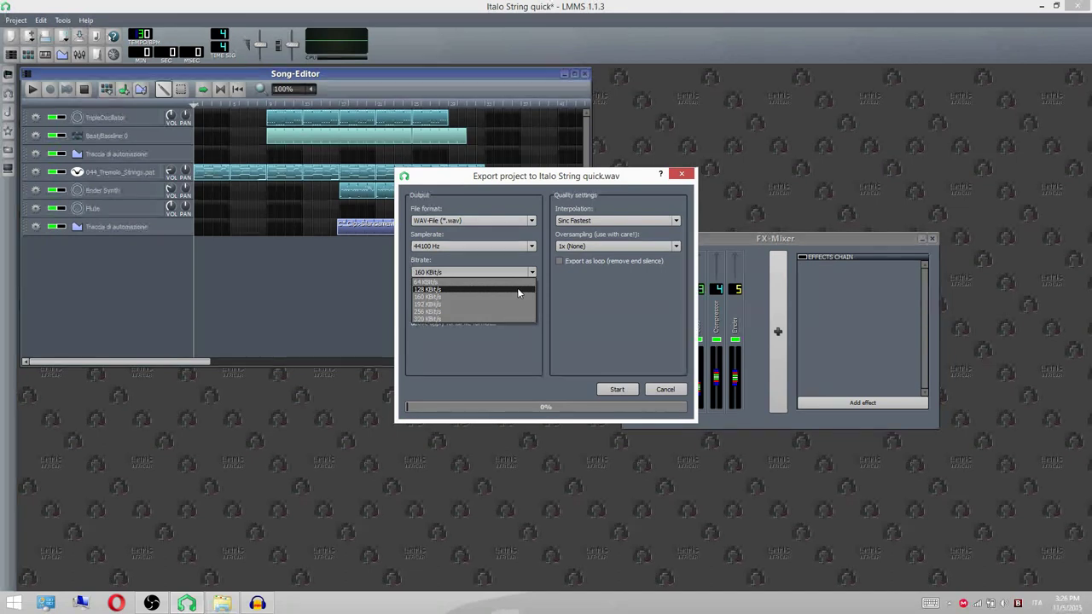
click(607, 297)
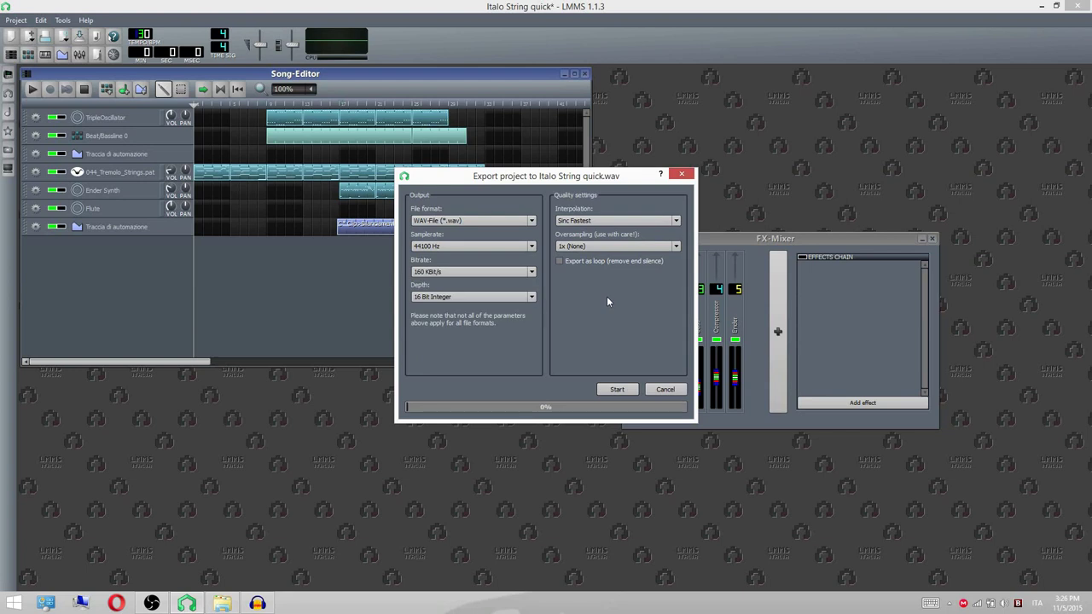
Review the interpolation choices and the oversampling choices in the export quality settings
click(585, 222)
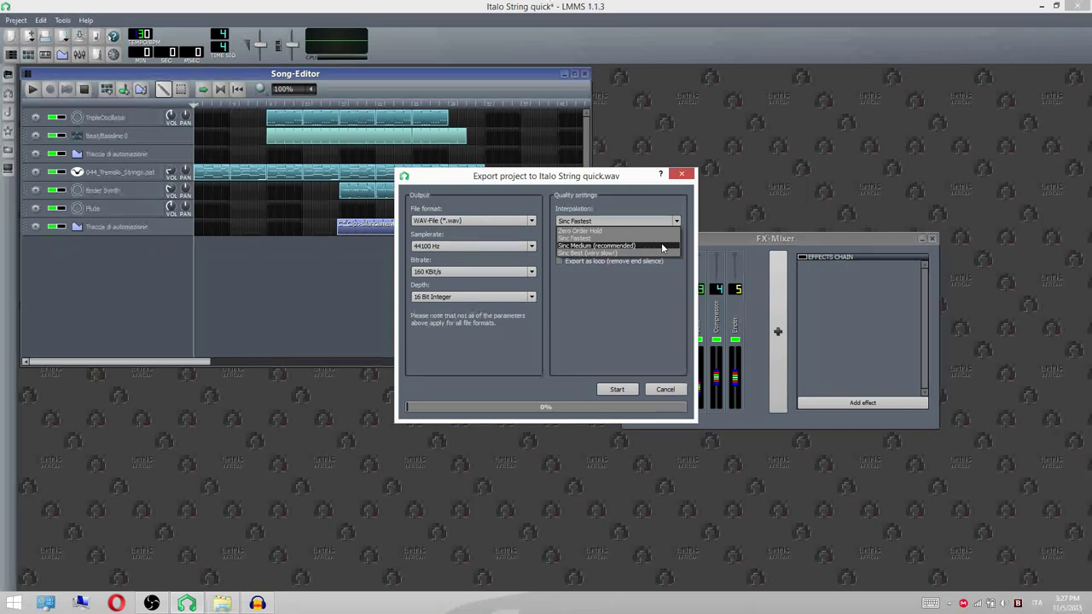
click(640, 316)
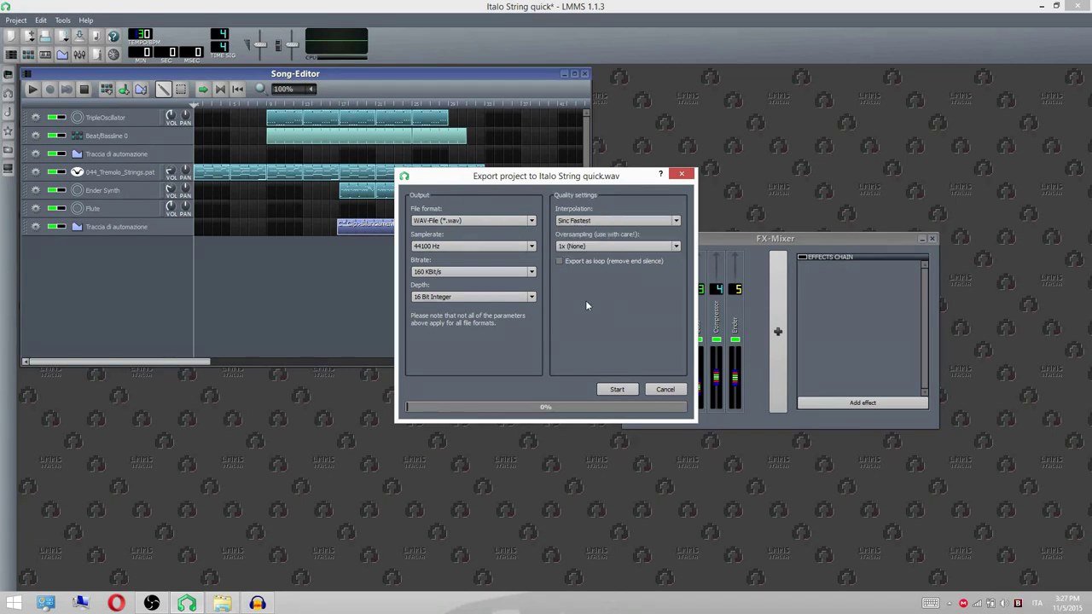
click(606, 246)
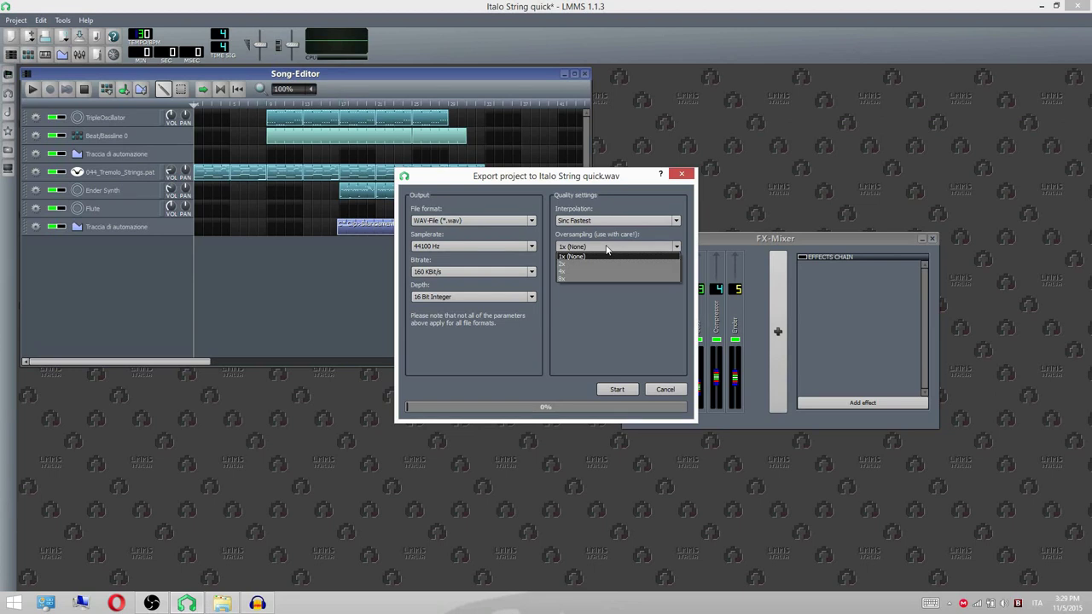
click(607, 255)
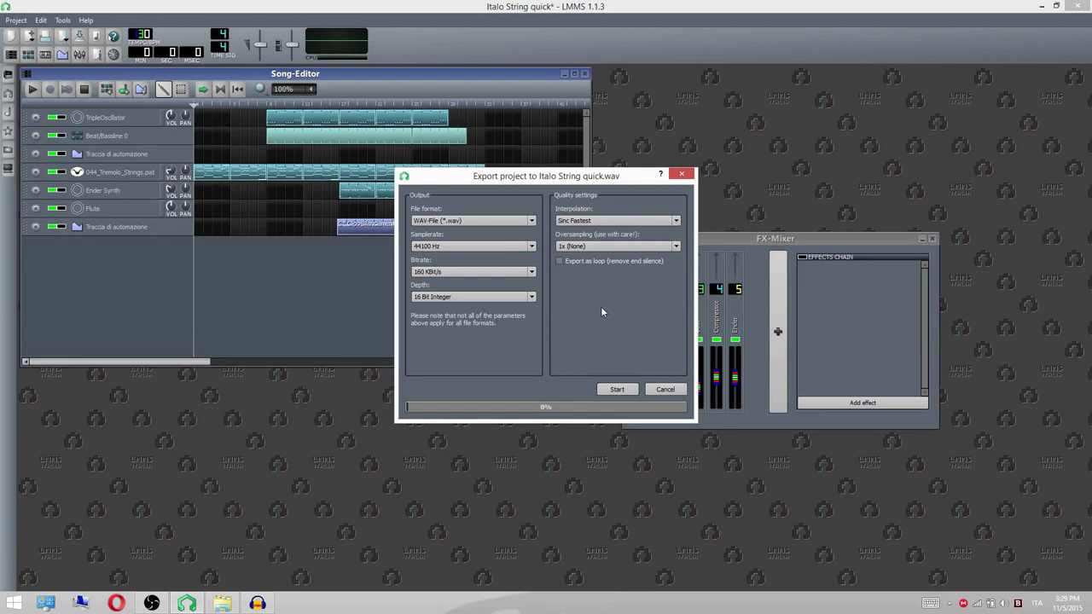
Go over the bitrate, oversampling and interpolation options once more without changing them
click(512, 272)
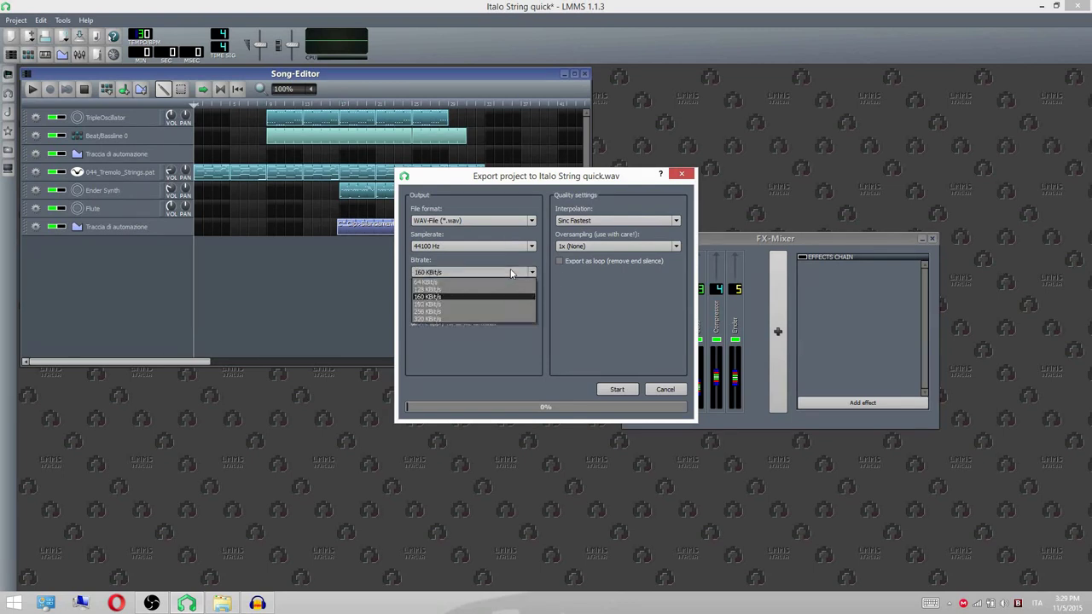
click(511, 273)
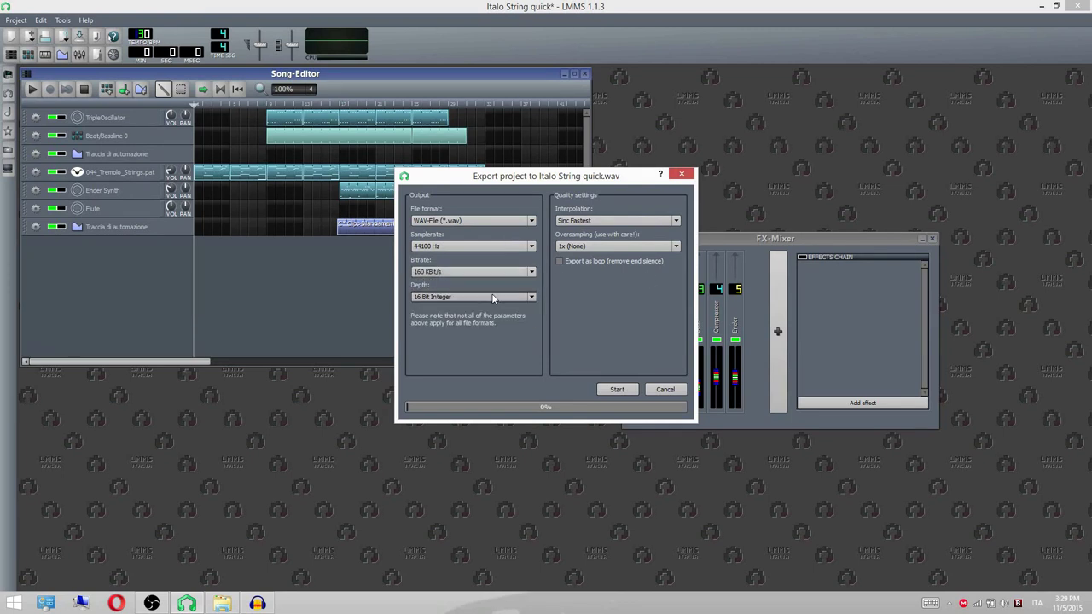
click(612, 247)
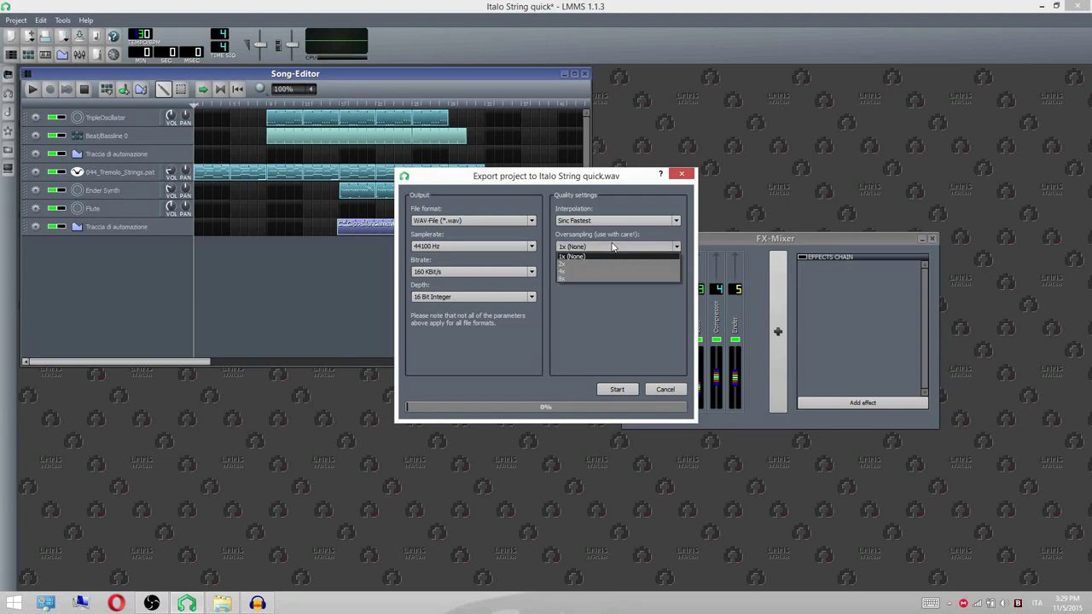
click(612, 247)
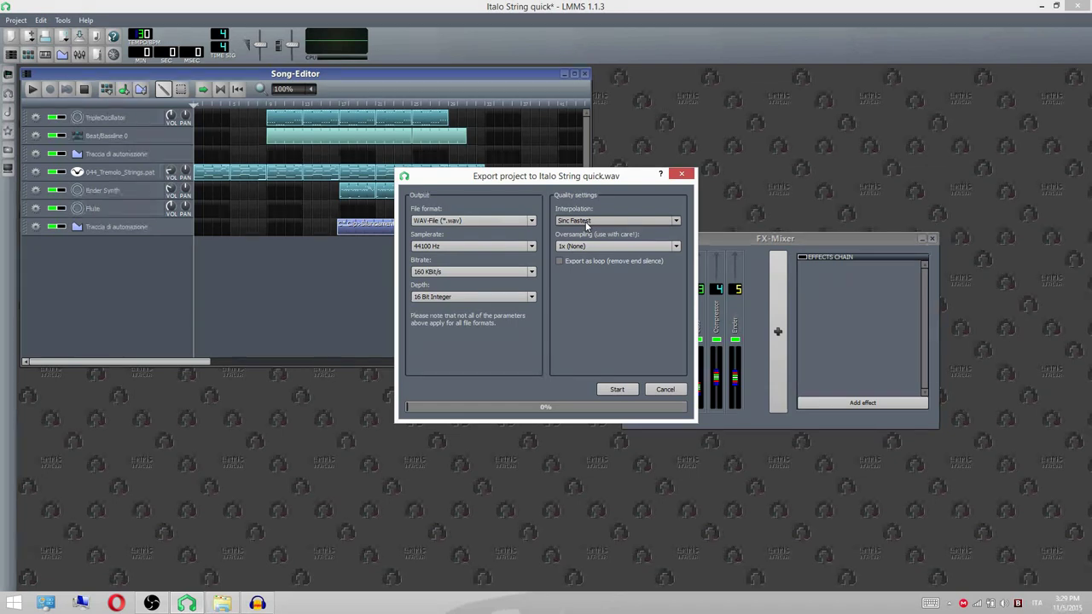
click(586, 222)
click(602, 222)
click(621, 223)
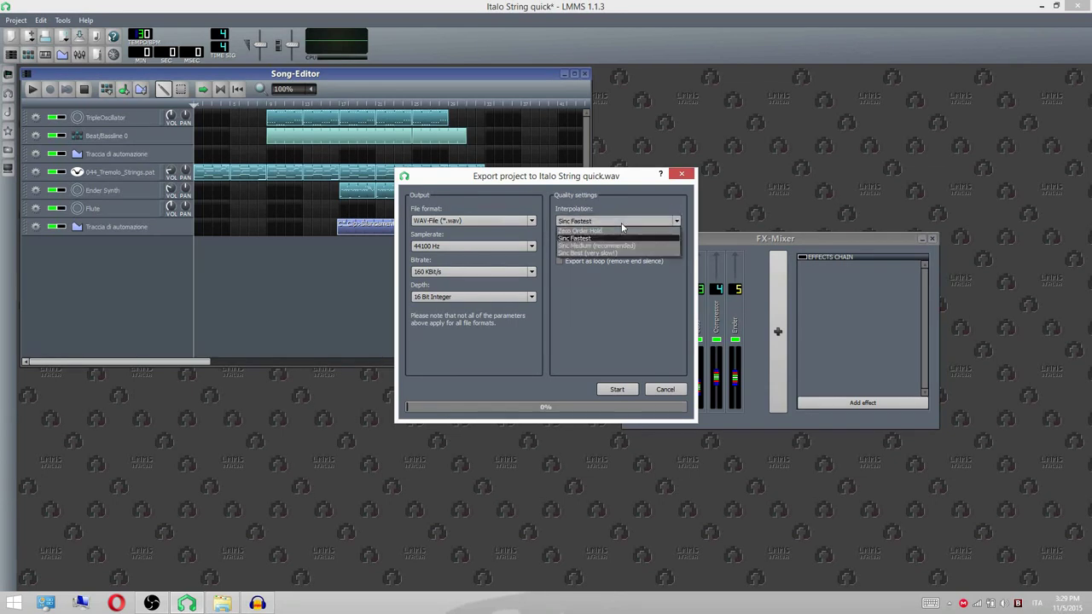
click(622, 224)
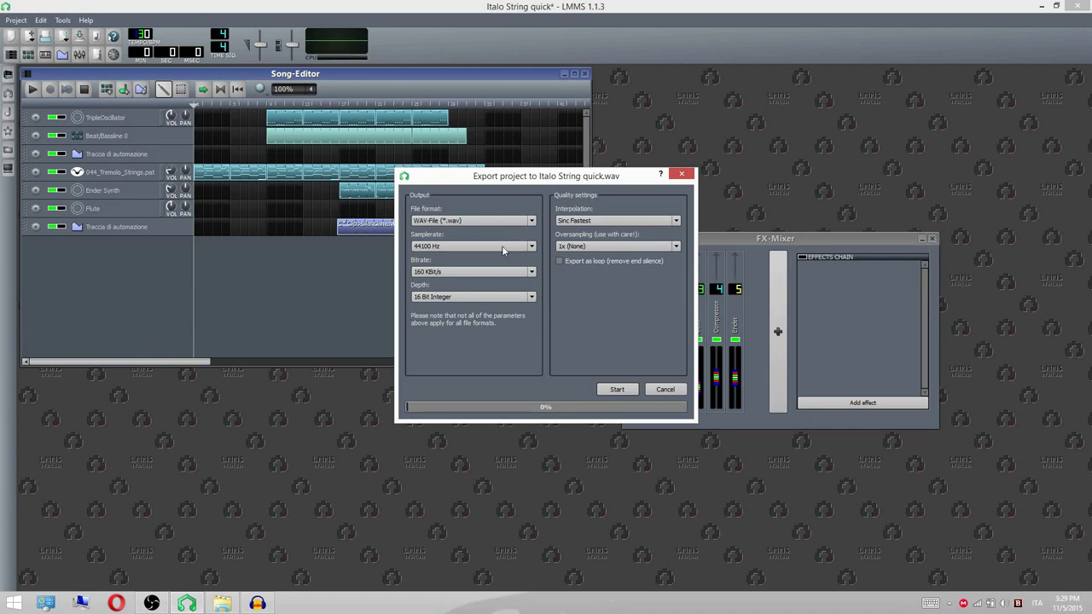
Recheck the file format, oversampling, interpolation and samplerate choices for the WAV export
click(442, 221)
click(440, 222)
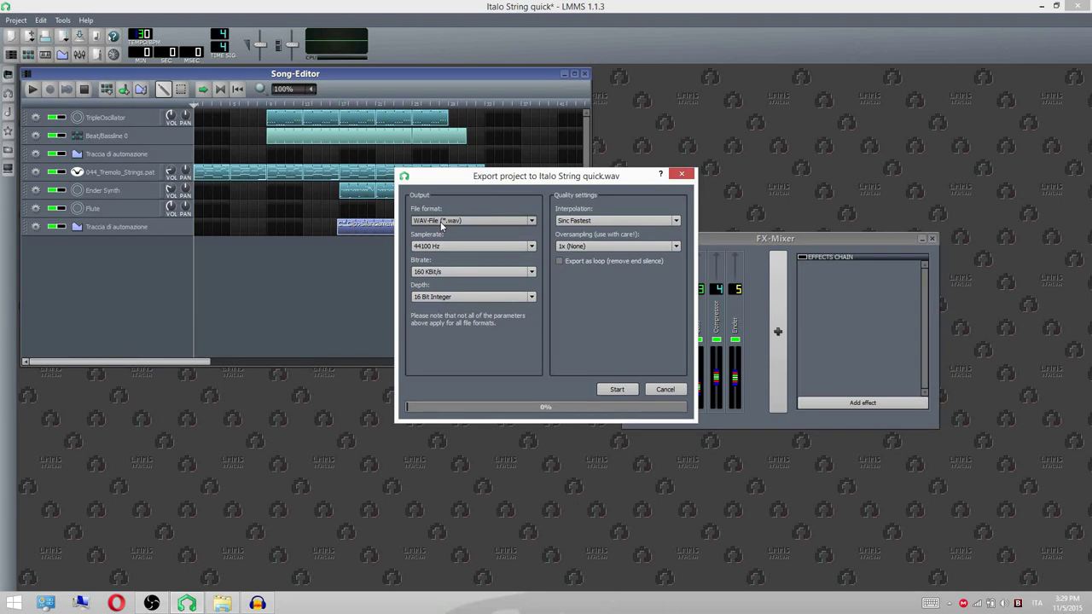
click(440, 221)
click(440, 221)
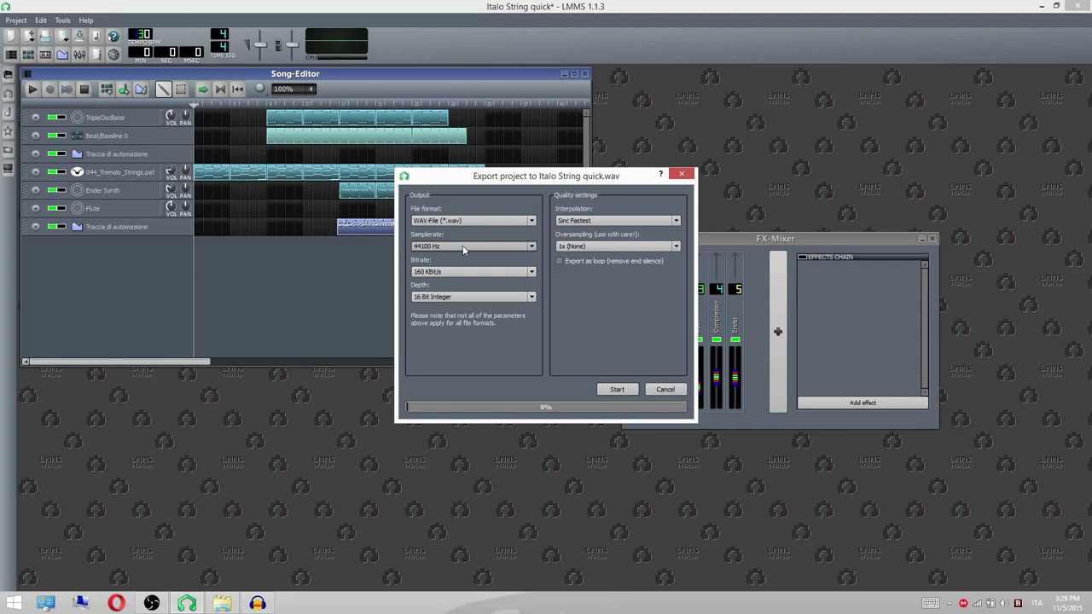
click(597, 248)
click(598, 256)
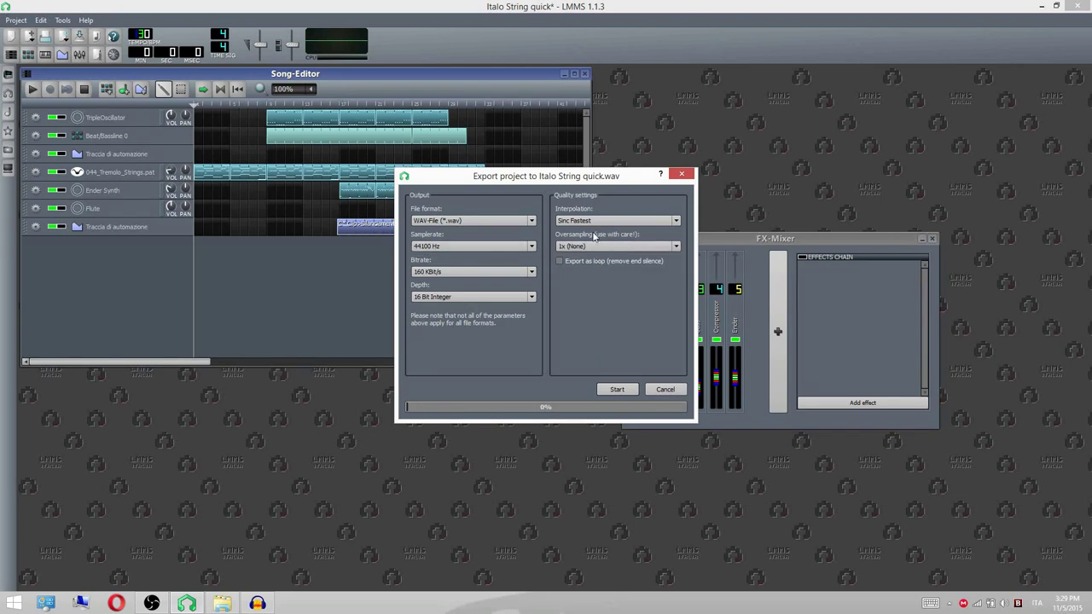
click(592, 221)
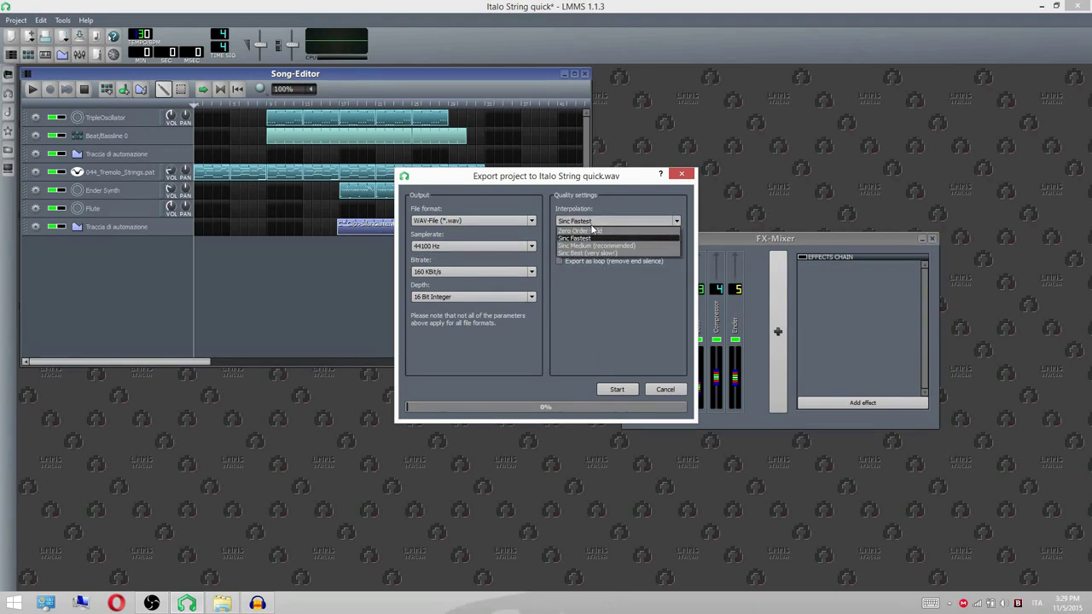
click(591, 223)
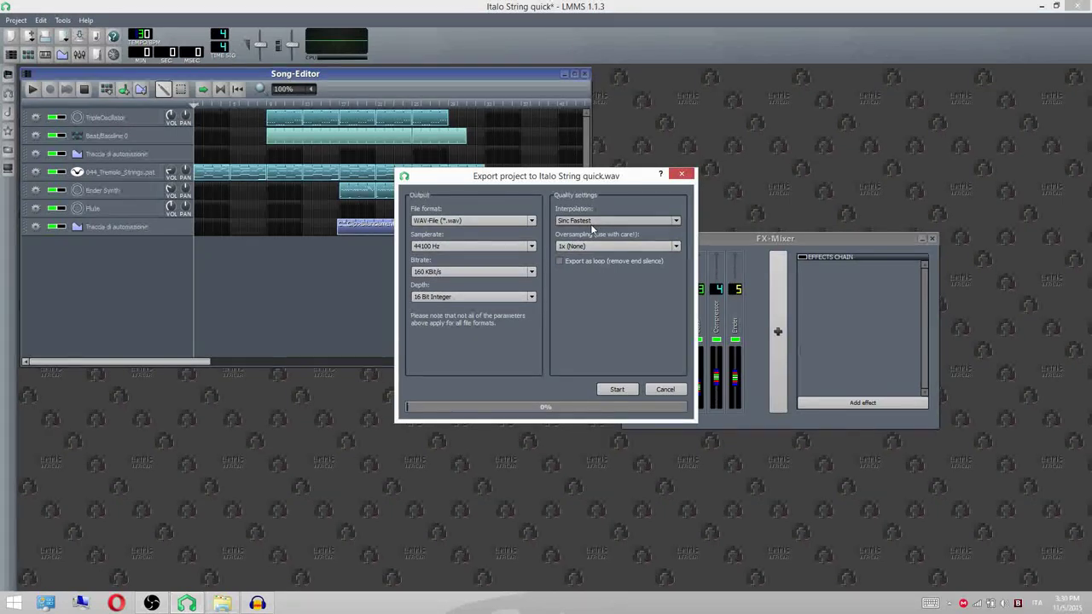
click(487, 247)
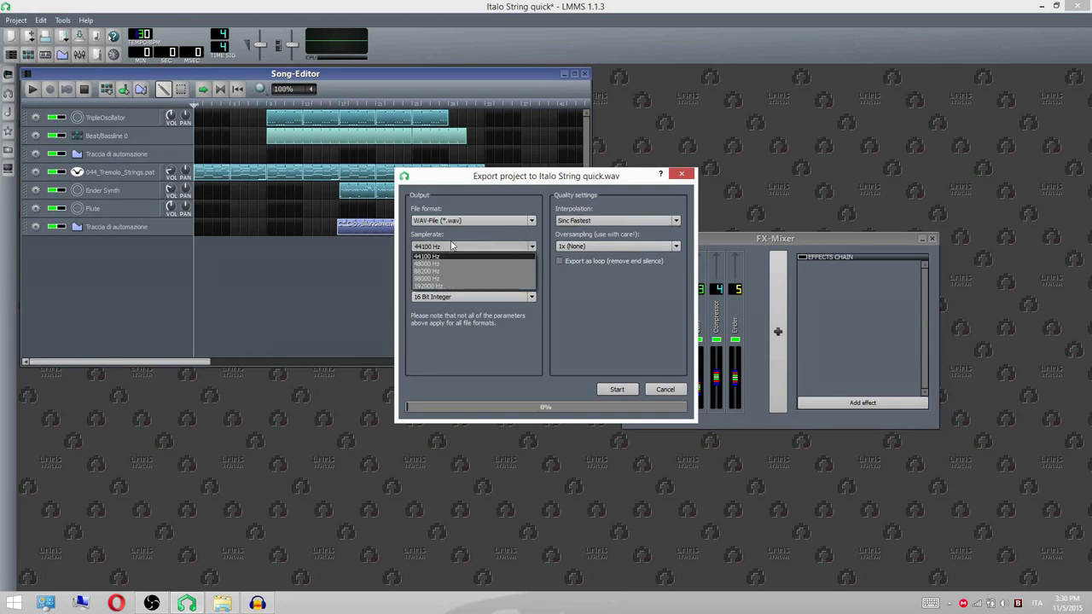
click(452, 247)
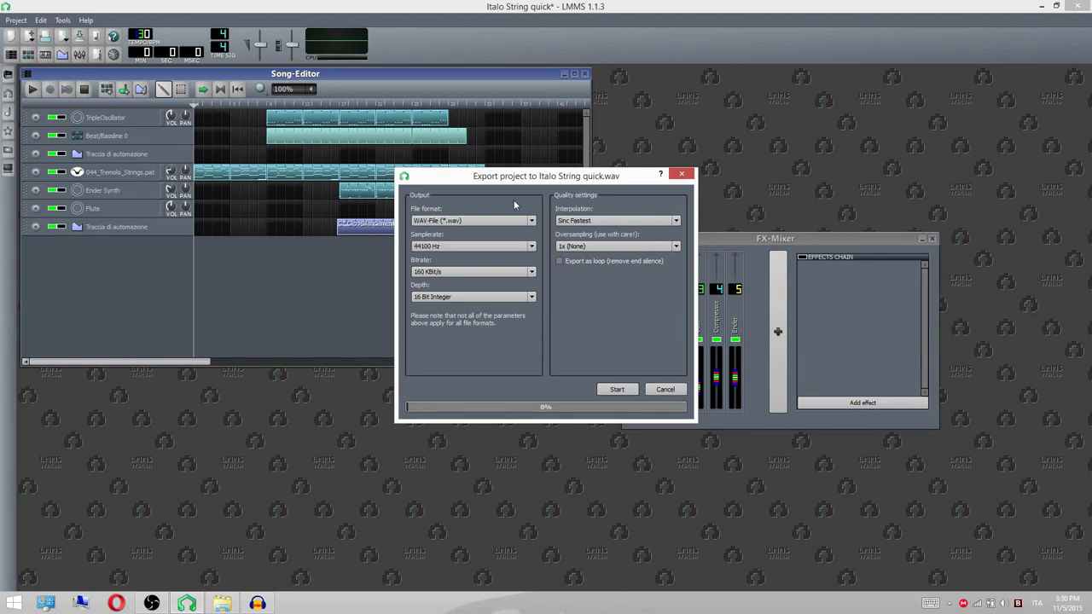
Move the export dialog lower to uncover the song tracks, and cancel the export
drag(477, 176, 471, 218)
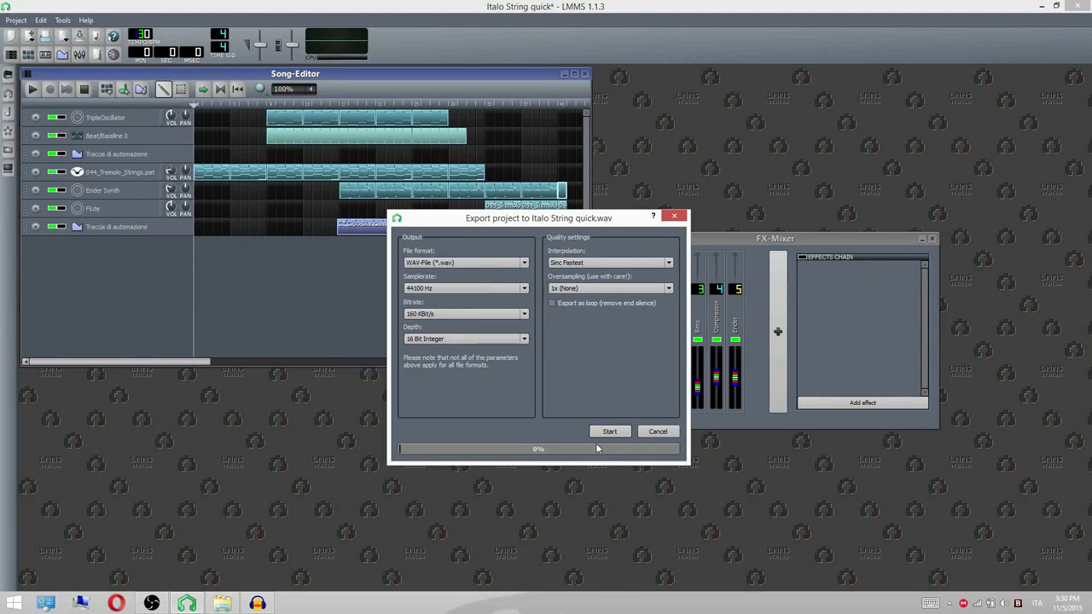
click(649, 433)
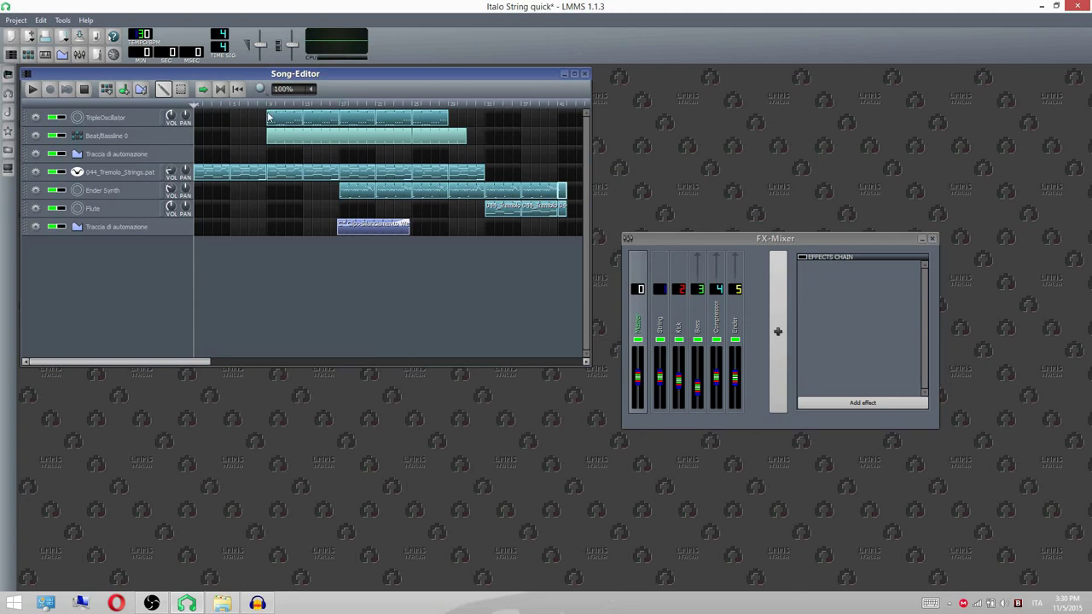
Inspect the send routing of the FX-Mixer channels, including Master, String, Kick, Bass, Compressor and Ender
click(663, 321)
click(680, 321)
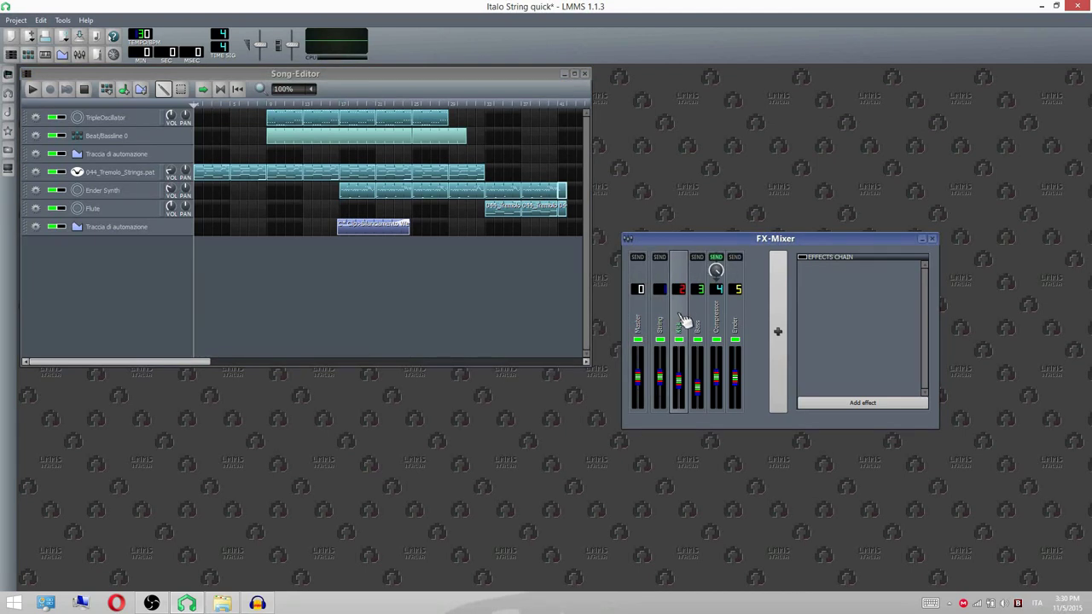
click(717, 322)
click(735, 321)
click(637, 331)
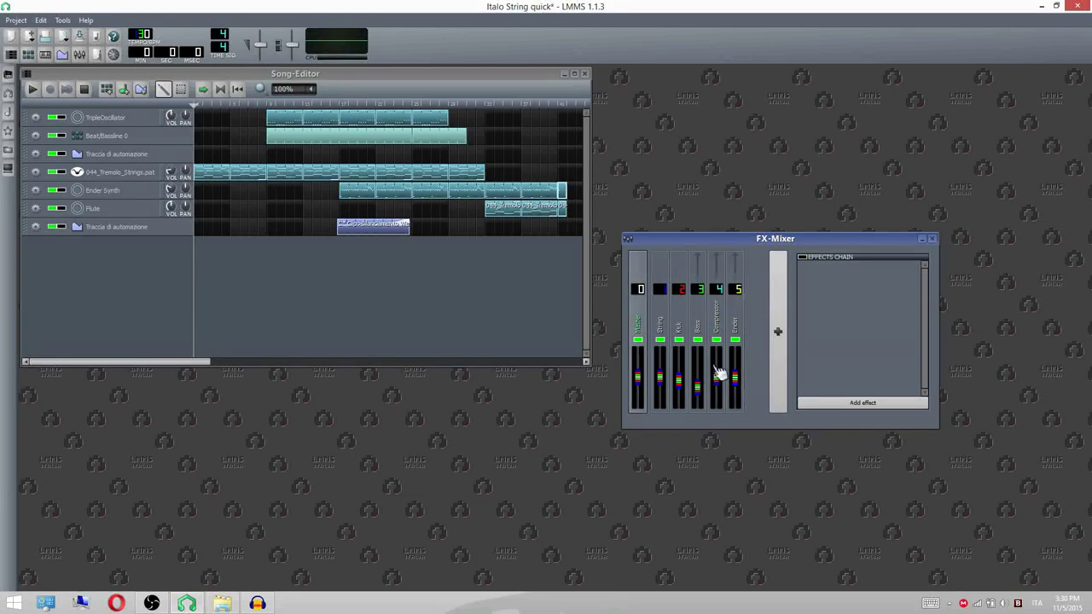
click(666, 329)
click(679, 327)
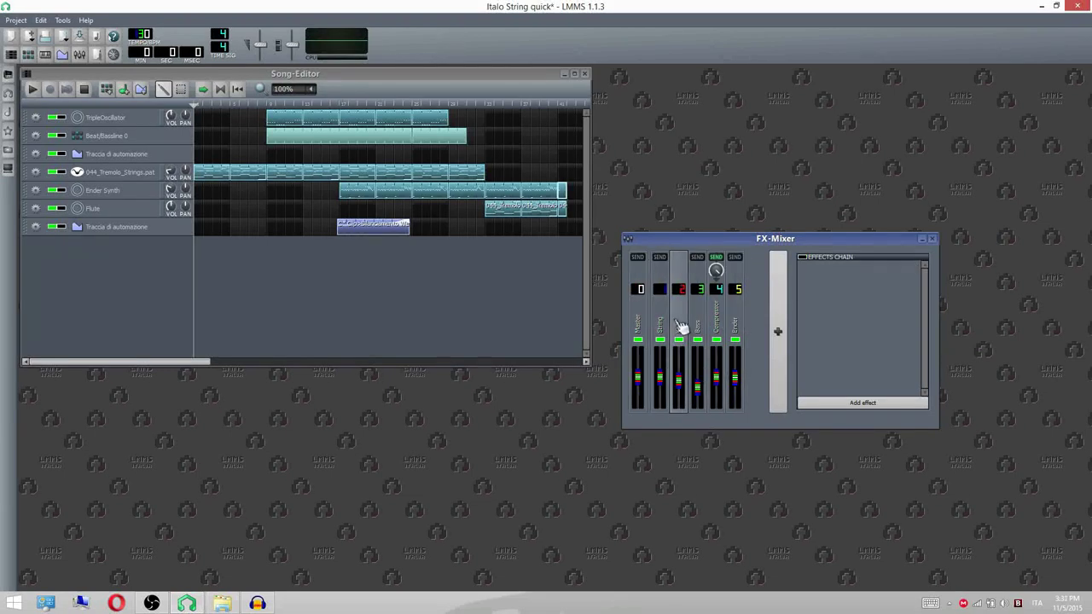
click(700, 326)
click(668, 320)
click(678, 321)
click(698, 322)
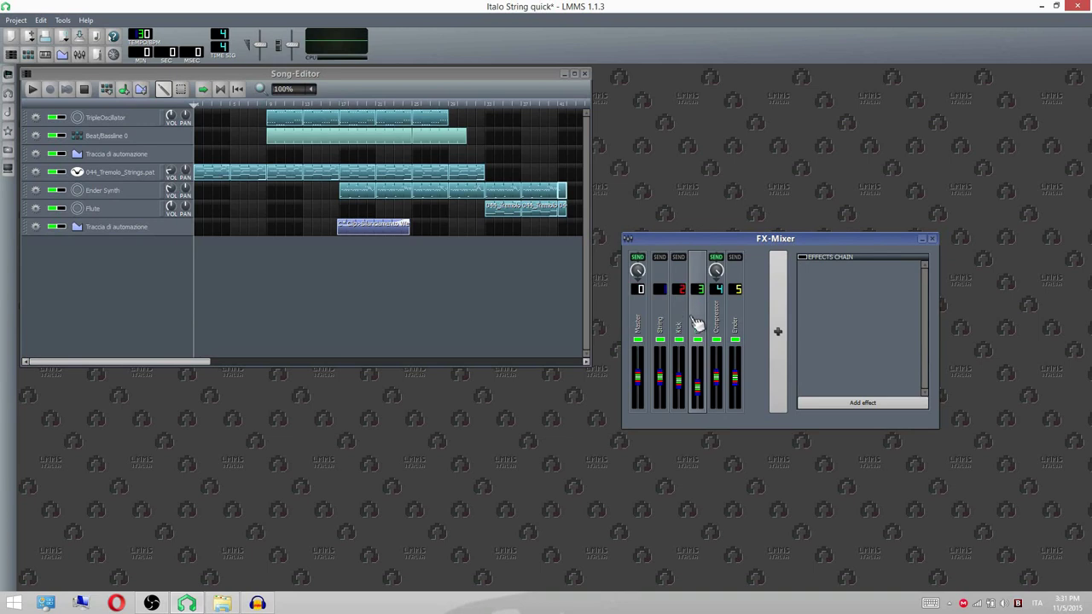
click(680, 324)
click(665, 324)
click(699, 328)
click(672, 330)
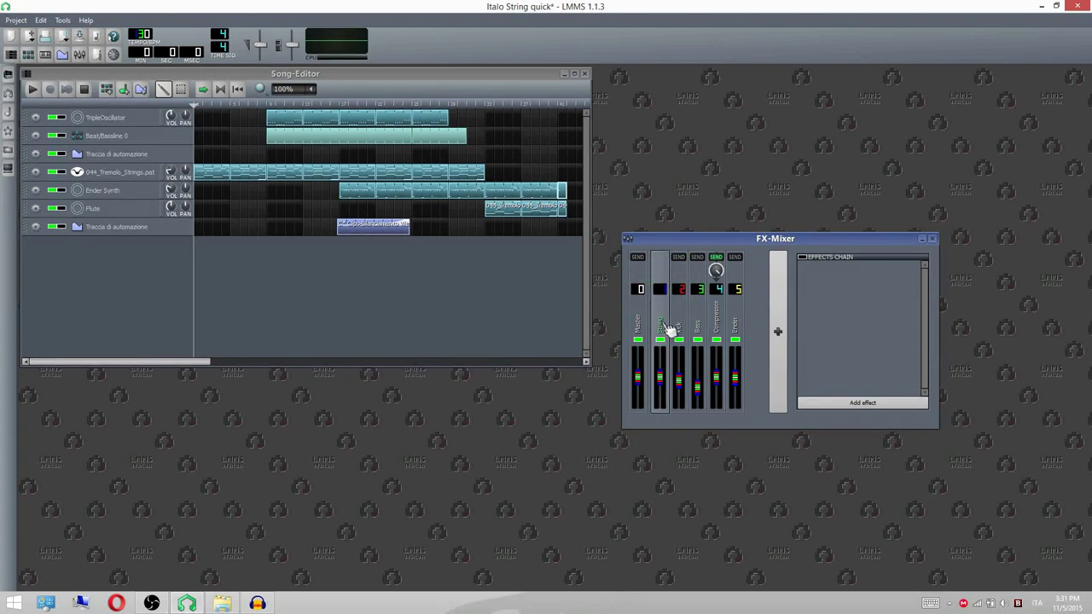
Open the 044_Tremolo_Strings.pat instrument window and move the FX-Mixer clear of it
click(119, 173)
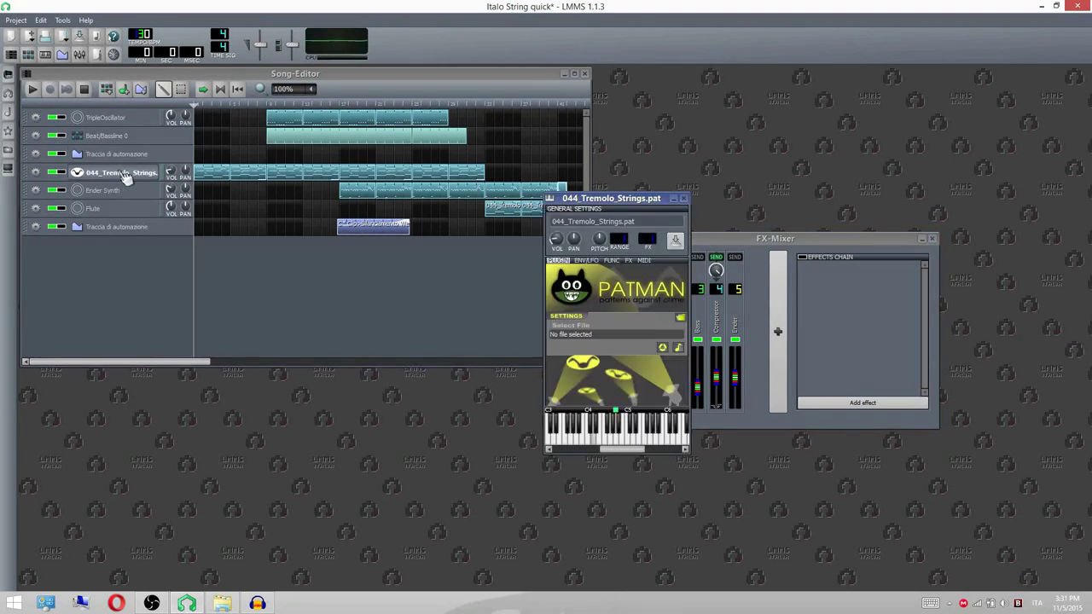
drag(757, 243, 879, 247)
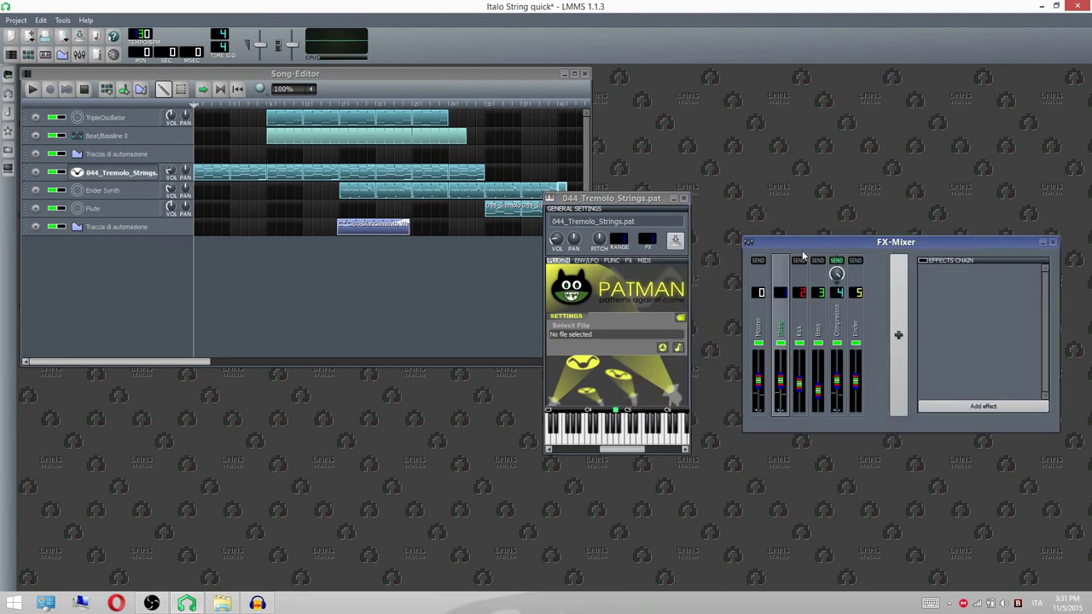
Open the Beat/Bassline 0 pattern and play it briefly to check the Kick channel's signal flow in the FX-Mixer
click(617, 205)
click(790, 319)
click(805, 324)
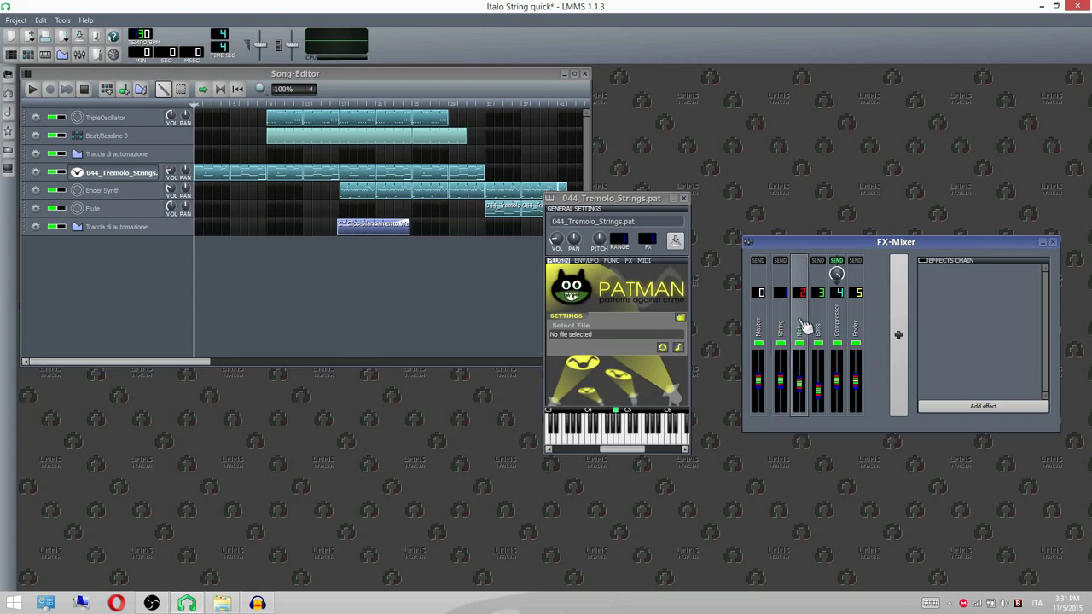
double_click(354, 136)
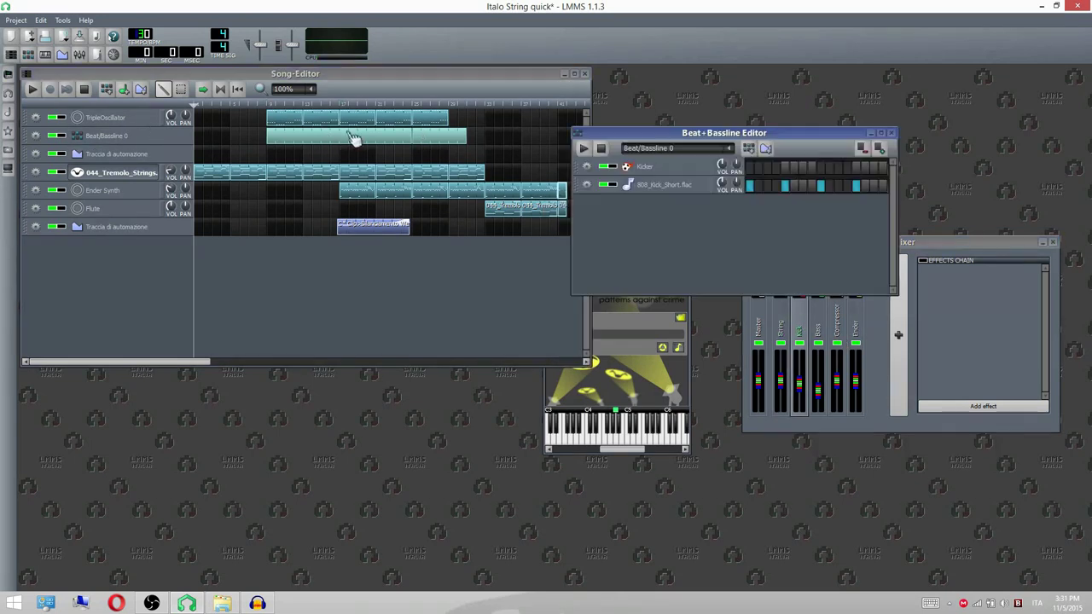
click(583, 149)
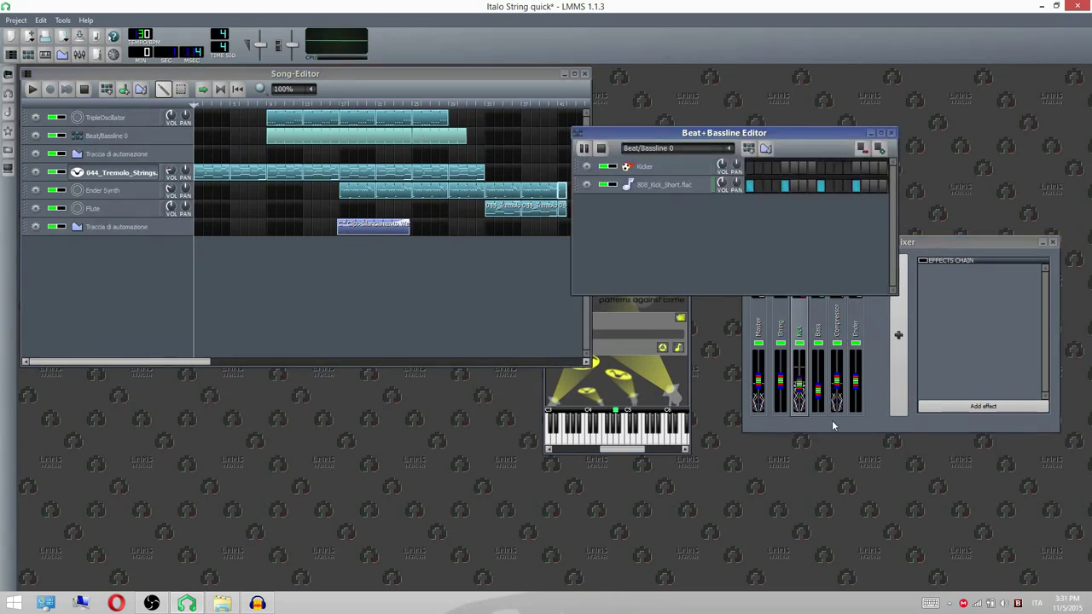
click(601, 148)
Inspect the Bass channel's routing and open the TripleOscillator instrument window to compare its FX channel assignment
click(825, 326)
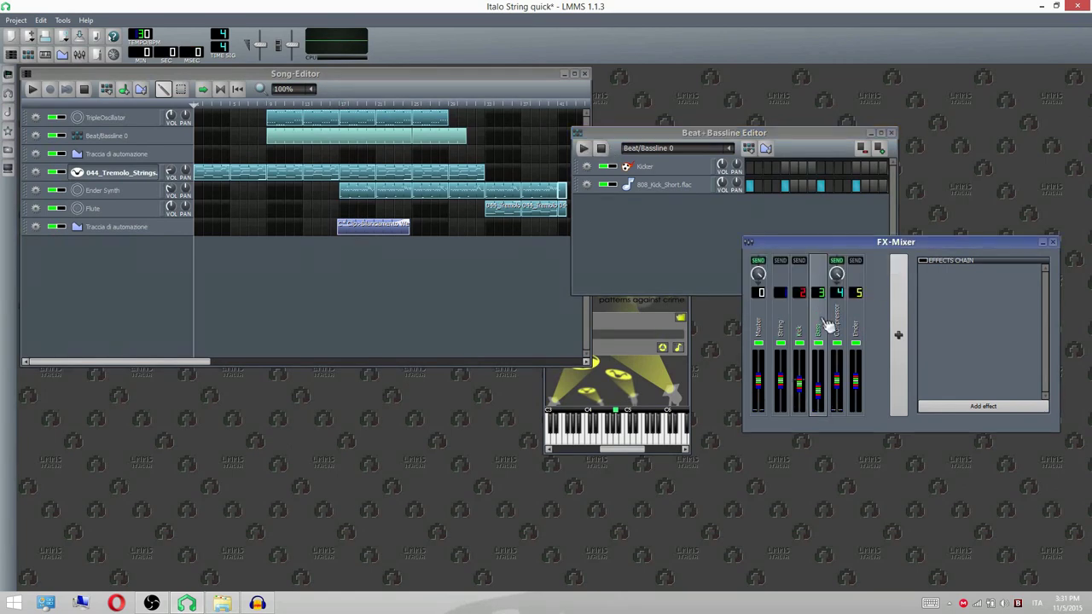
click(109, 118)
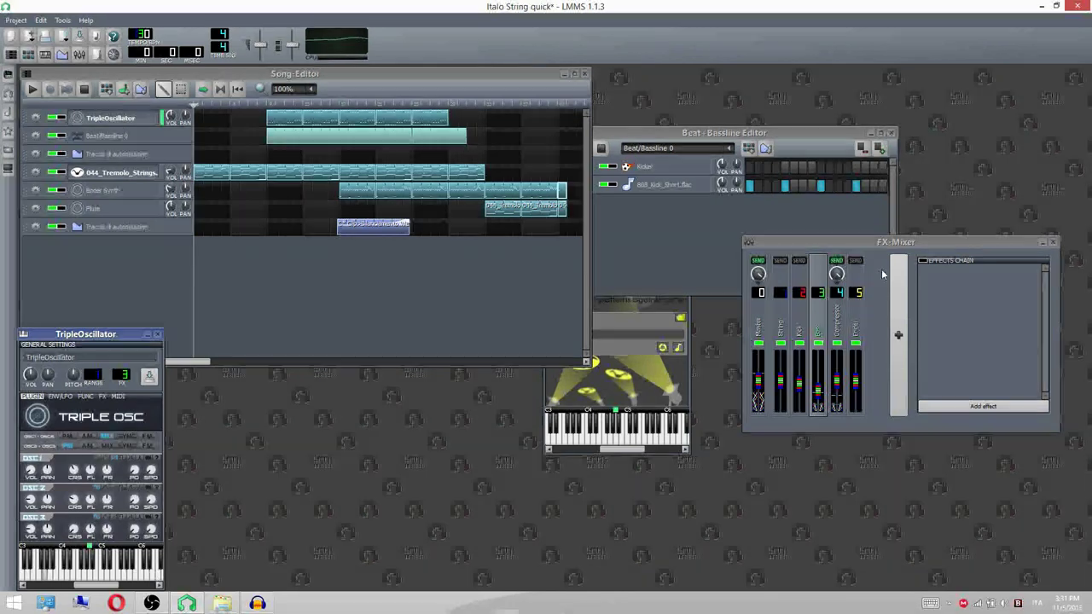
click(832, 241)
Review the Calf Compressor LADSPA controls on the Compressor channel beside its effects chain, and close them
click(837, 315)
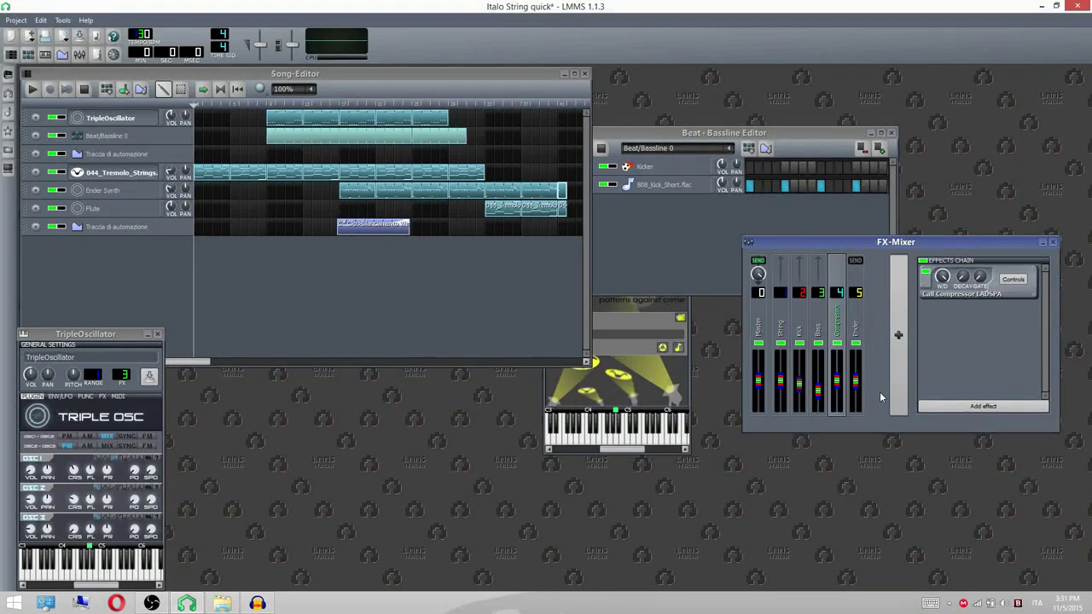
click(1013, 278)
drag(732, 73, 967, 327)
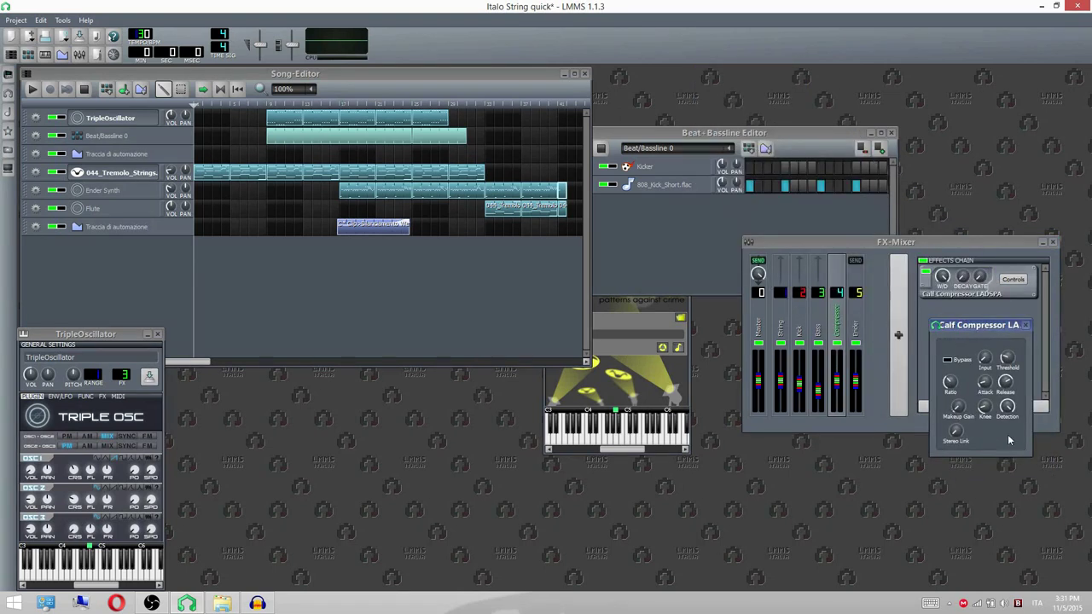
click(1025, 326)
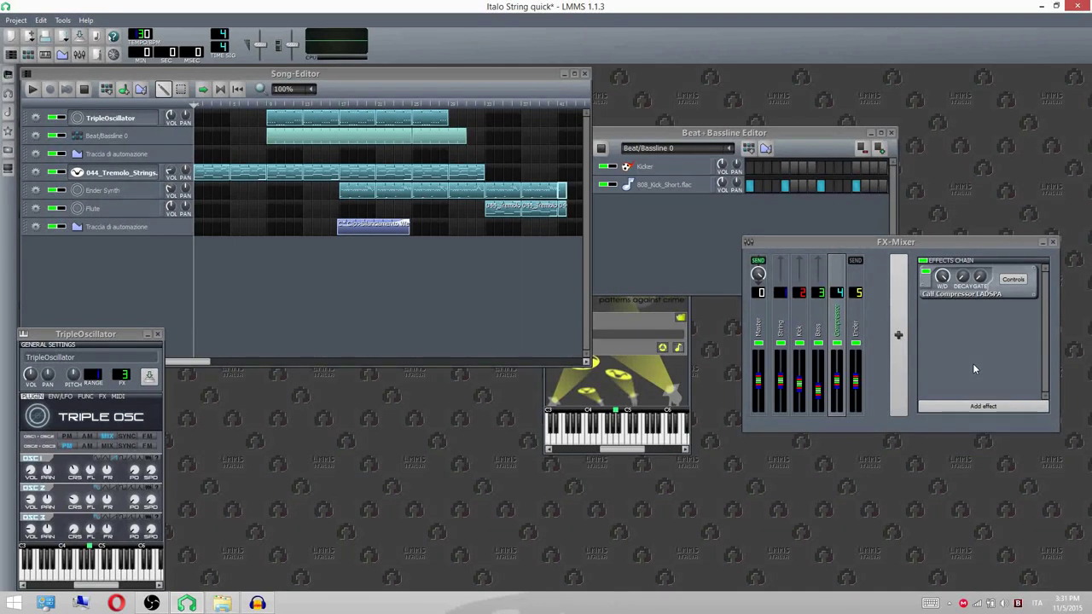
Mute the TripleOscillator track, play the song from before the Beat/Bassline 0 entry to watch the mixer levels, and stop playback
click(797, 329)
click(819, 329)
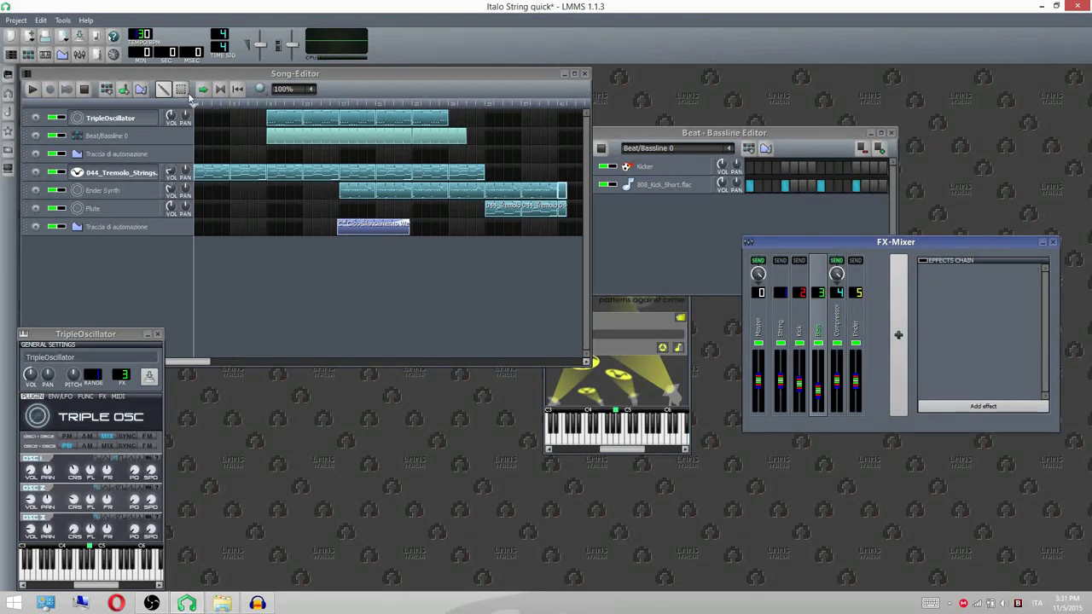
click(56, 117)
click(261, 104)
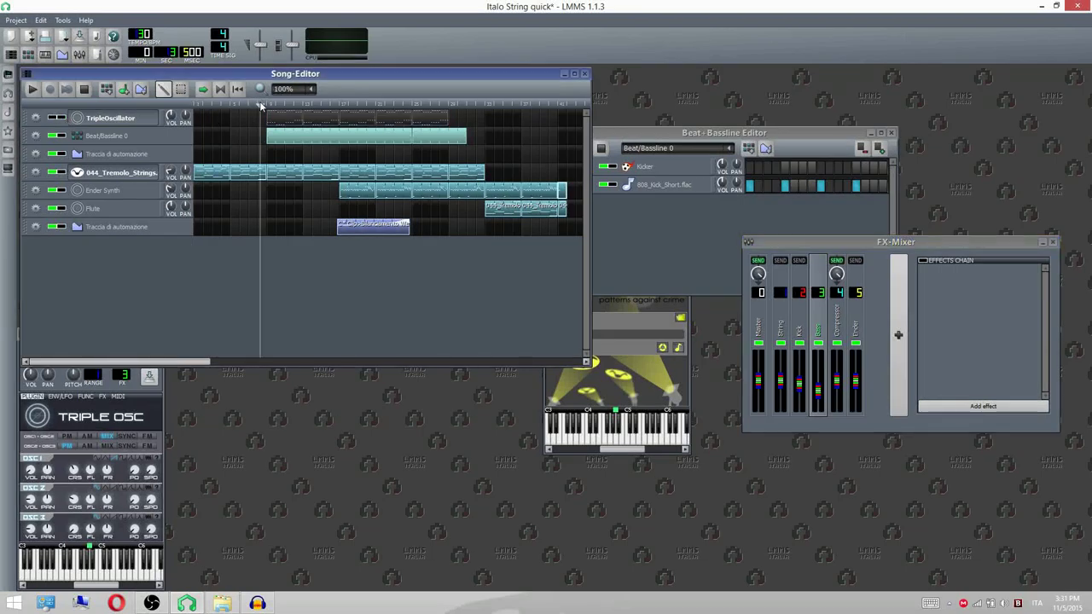
click(230, 100)
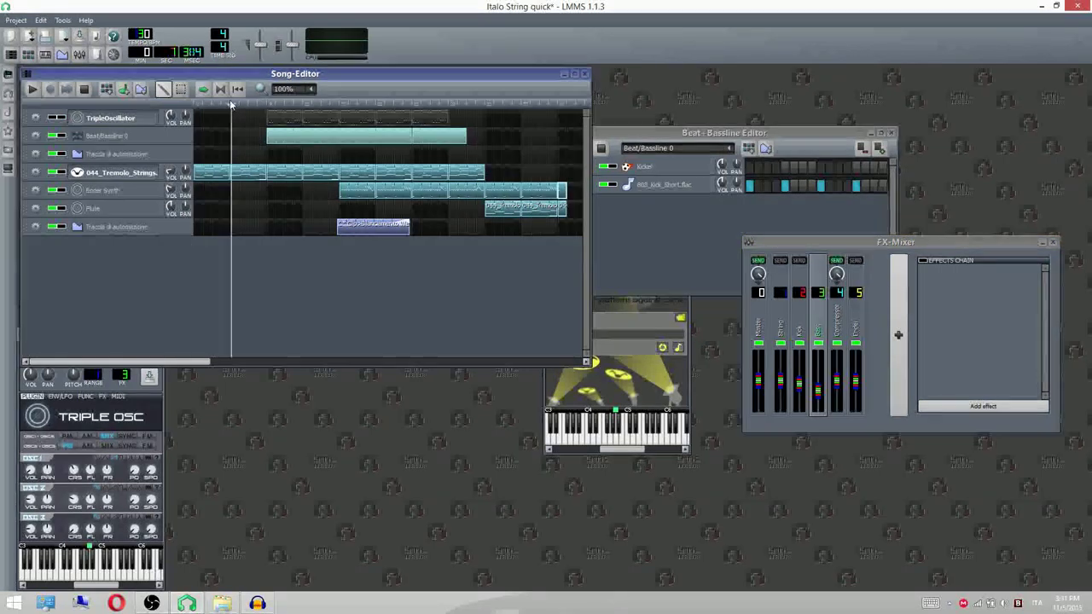
click(35, 89)
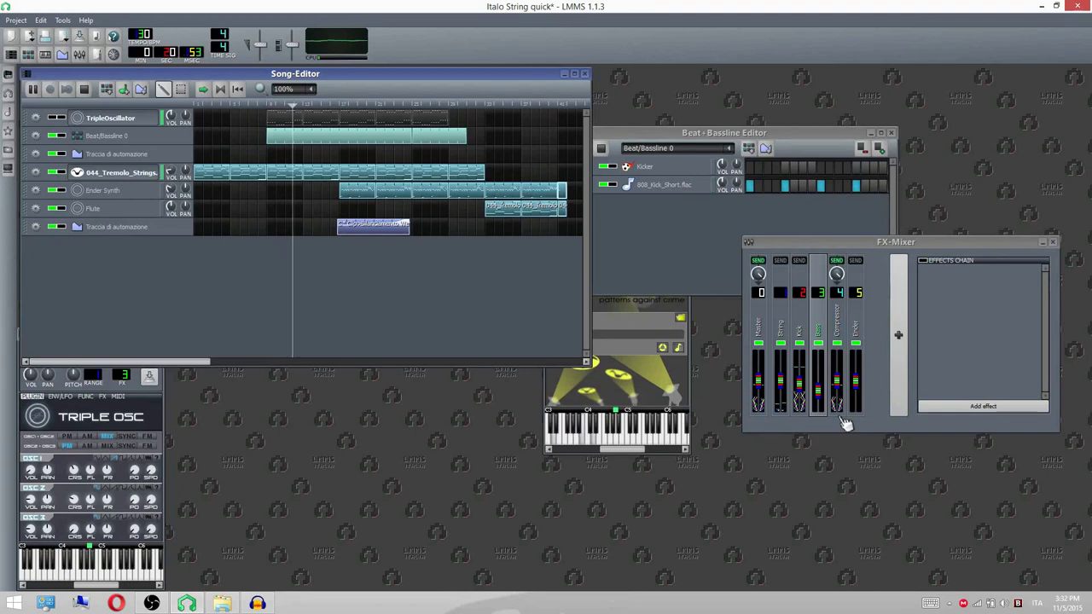
key(space)
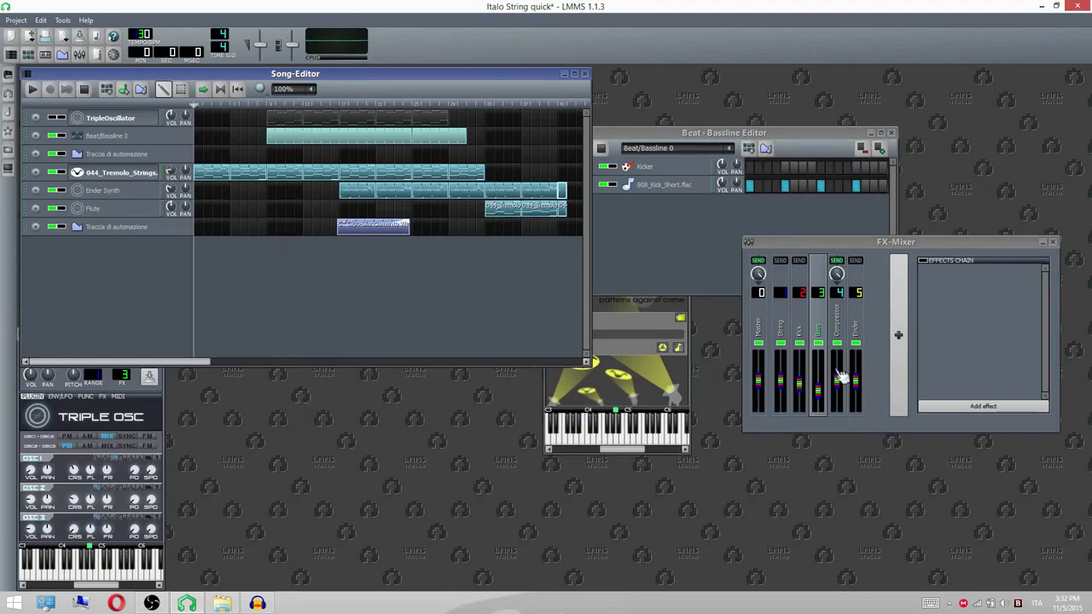
Check the send routing of the String, Kick, Bass, Compressor and Ender channels once more in the FX-Mixer
click(784, 328)
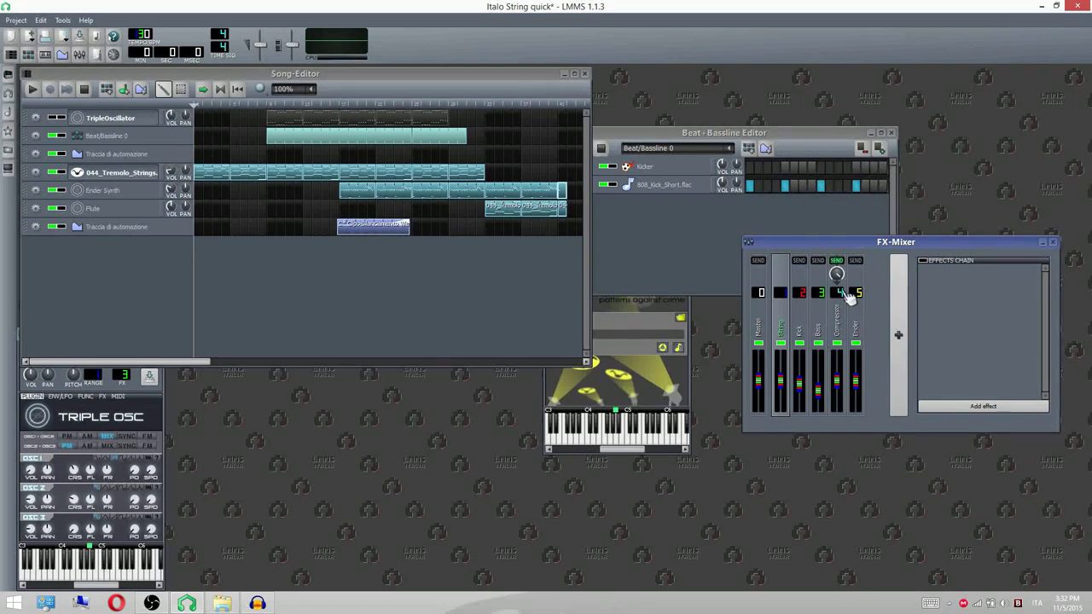
click(844, 328)
click(804, 327)
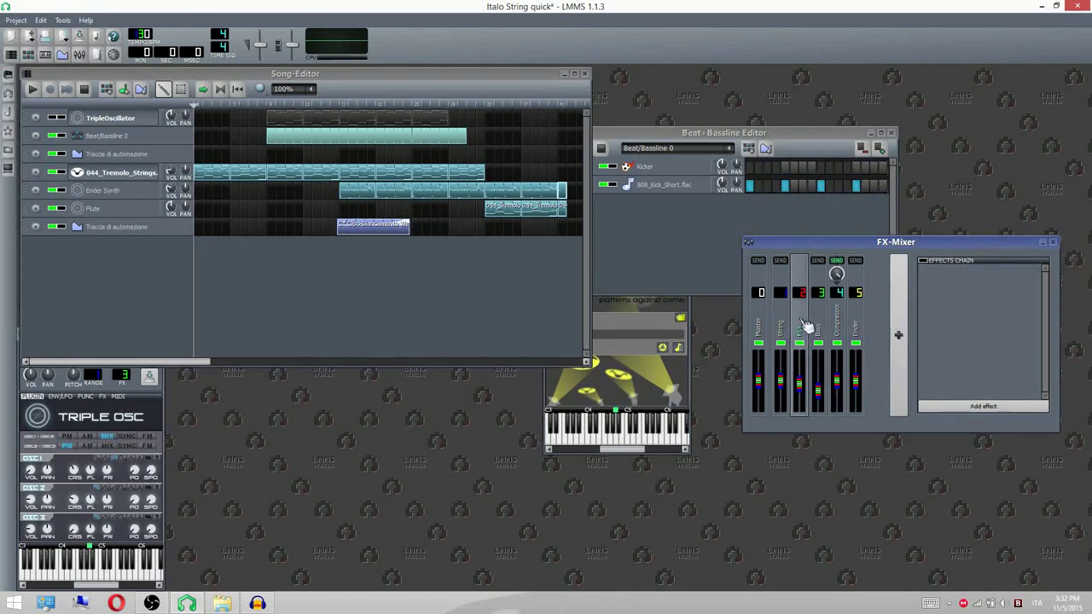
click(817, 327)
click(840, 324)
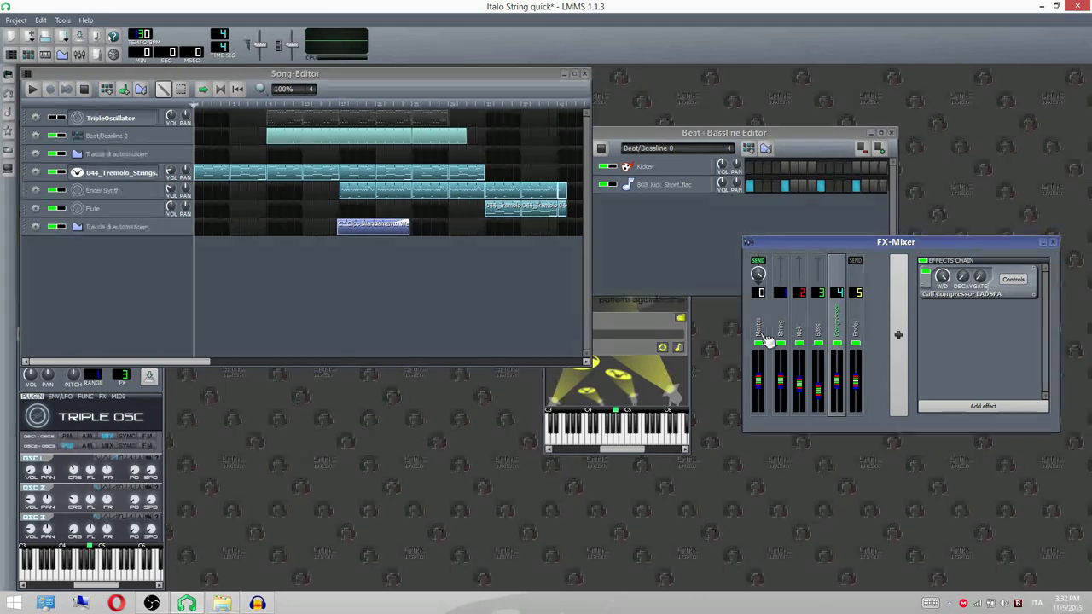
click(858, 318)
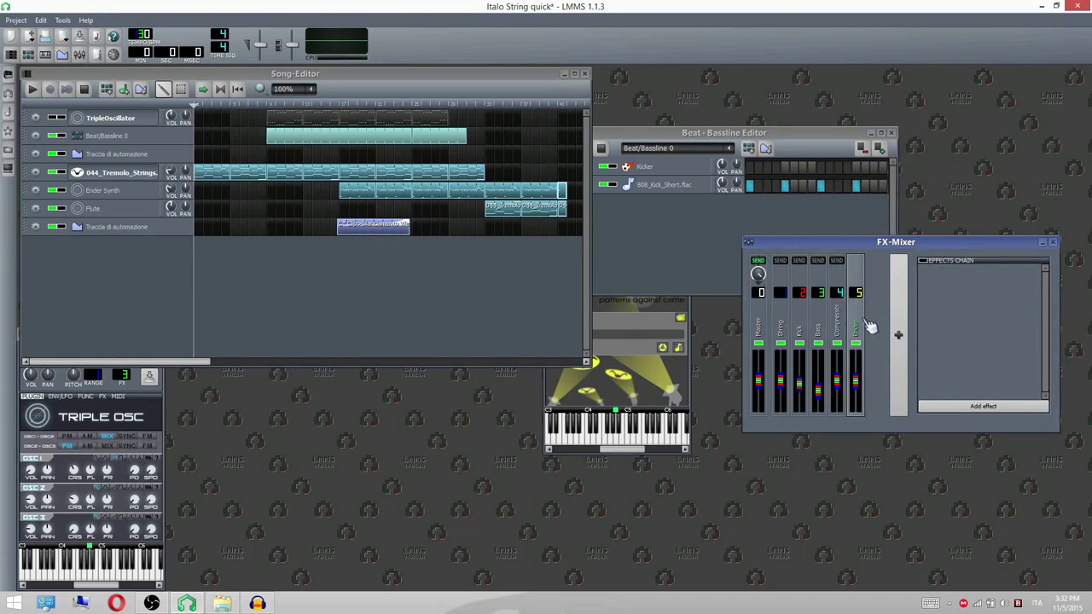
Open the Ender Synth instrument and play one of its patterns in the Piano-Roll to check the Ender channel, and close the Piano-Roll
click(105, 190)
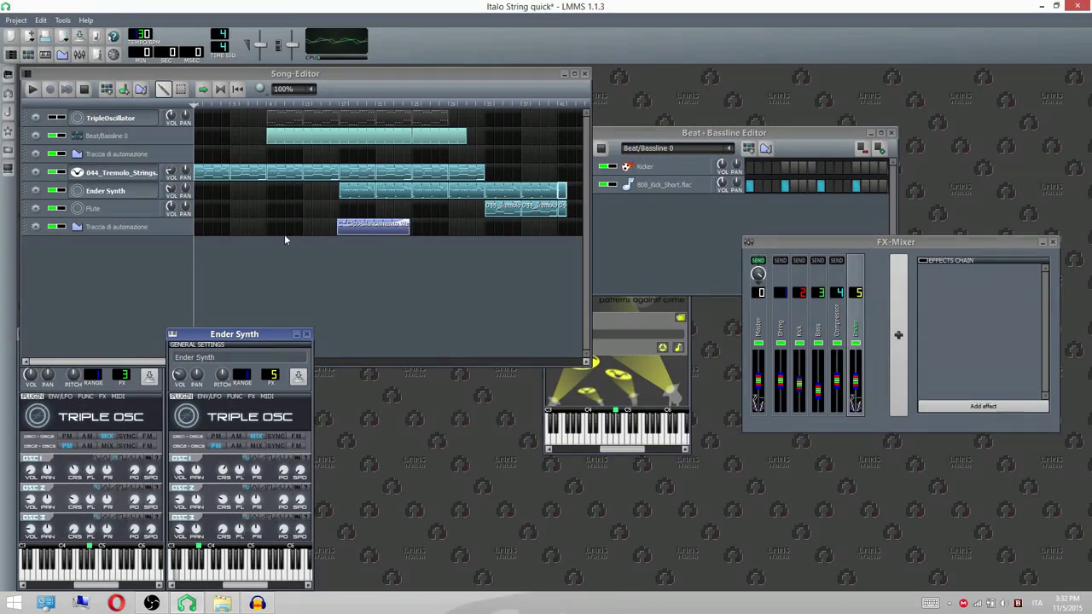
double_click(463, 195)
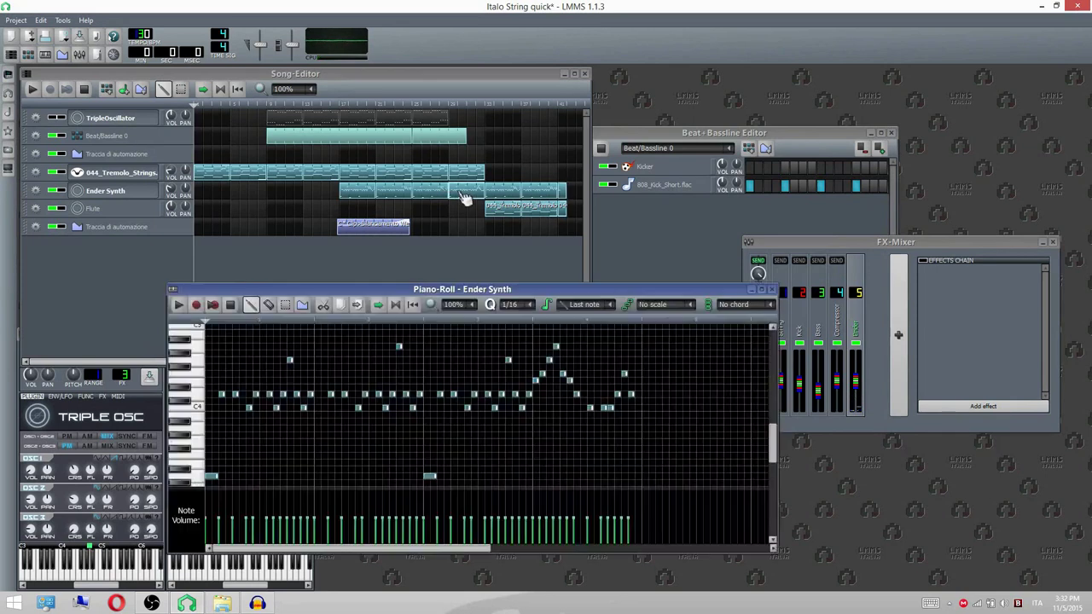
click(180, 300)
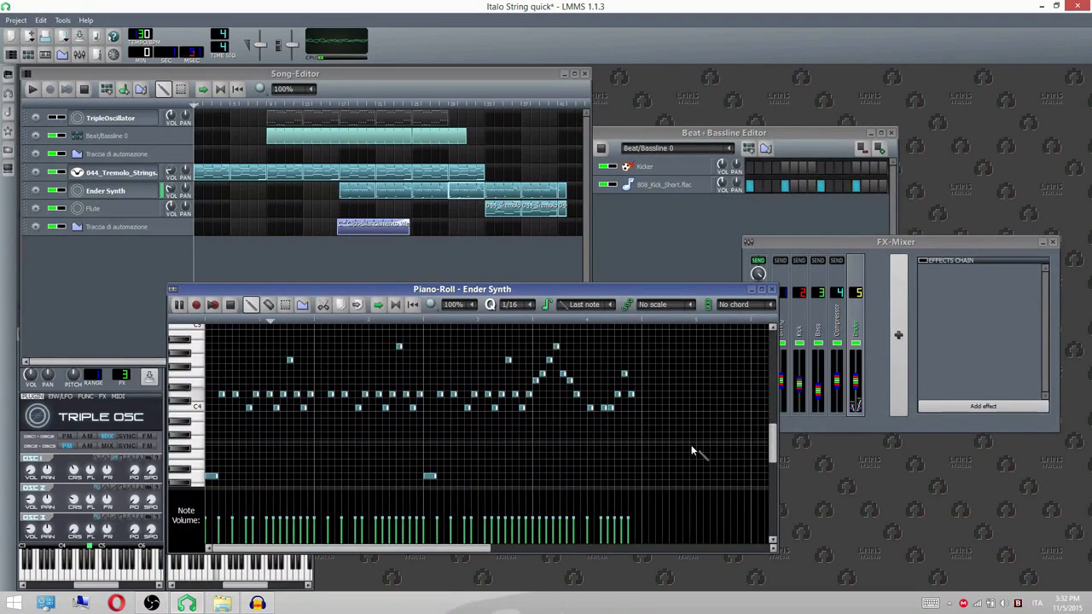
scroll(712, 438, down, 2)
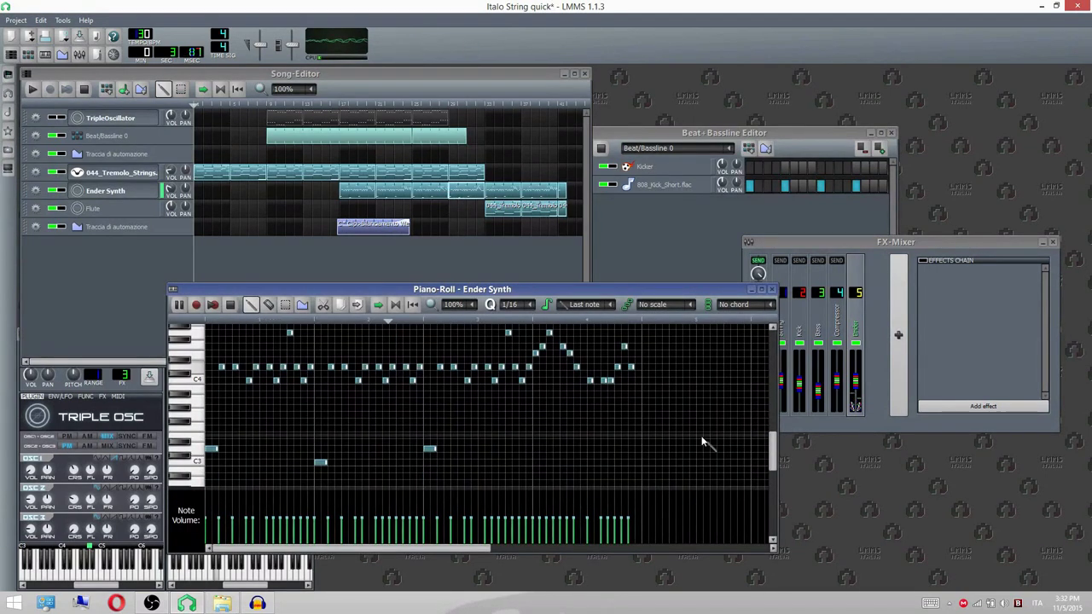
drag(643, 282, 645, 221)
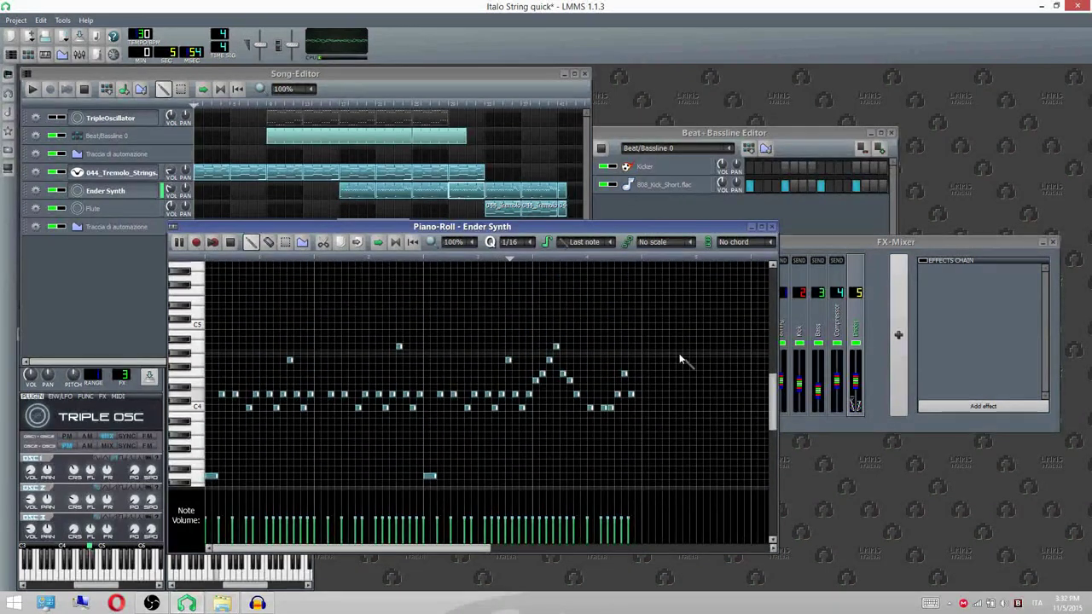
click(230, 243)
click(771, 227)
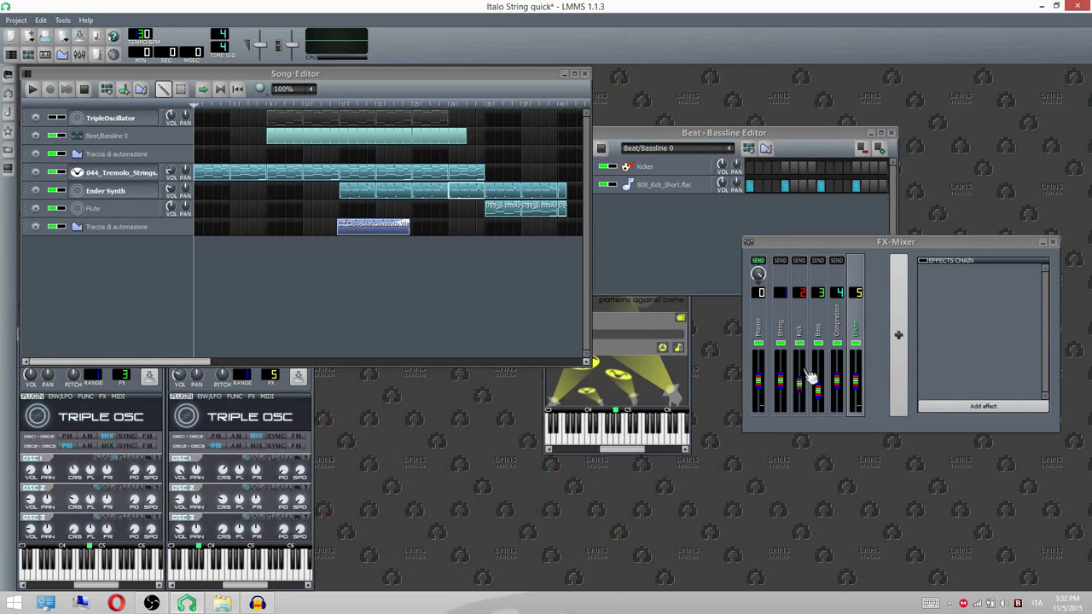
Audition notes on the 044_Tremolo_Strings.pat instrument while watching the mixer levels, and return to the Song-Editor
click(618, 431)
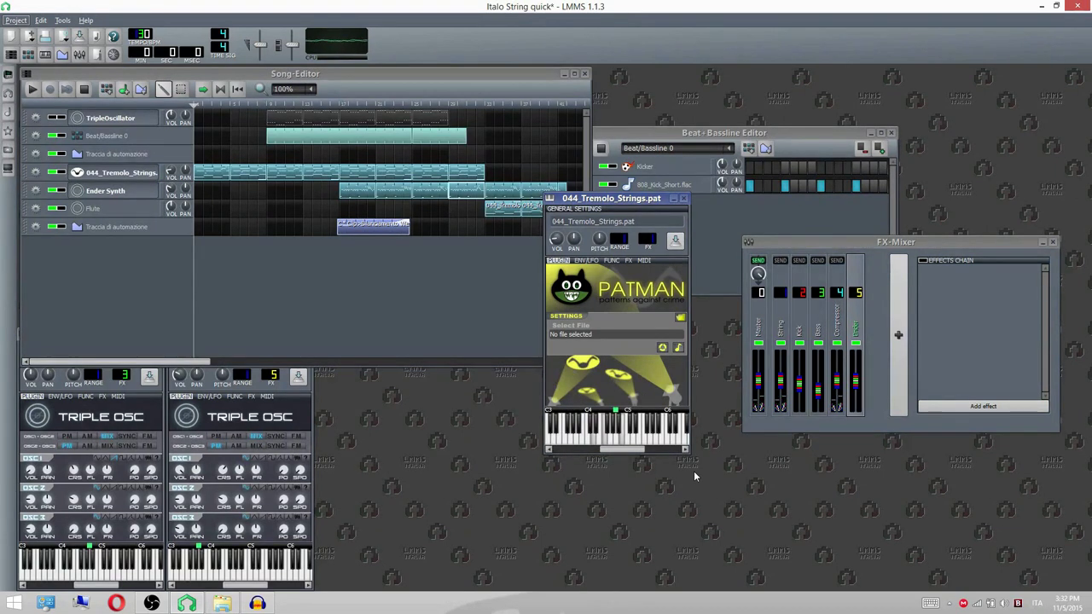
key(alt+t)
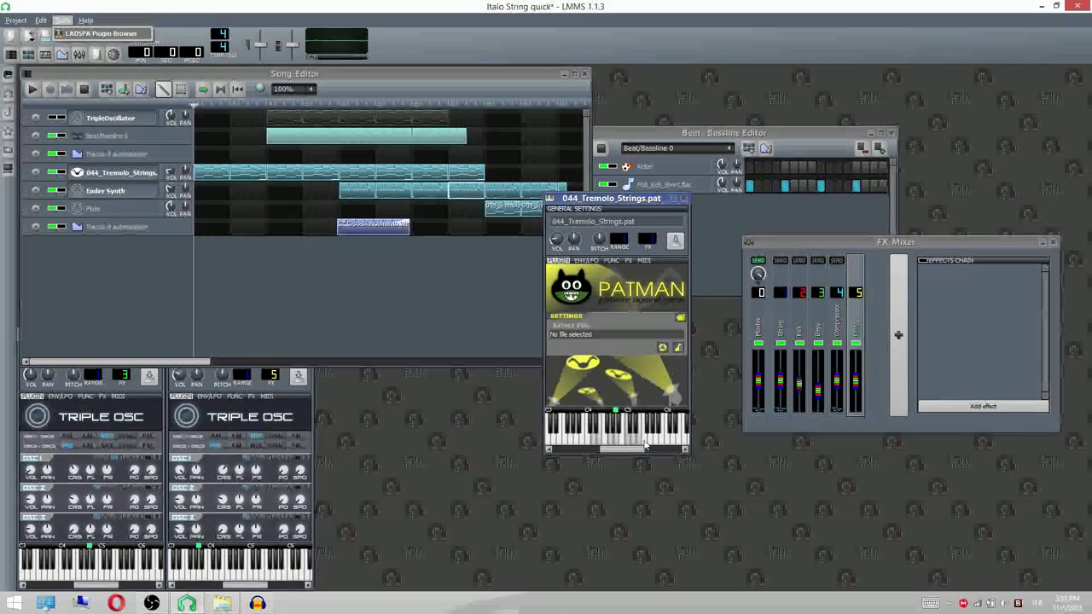
click(684, 450)
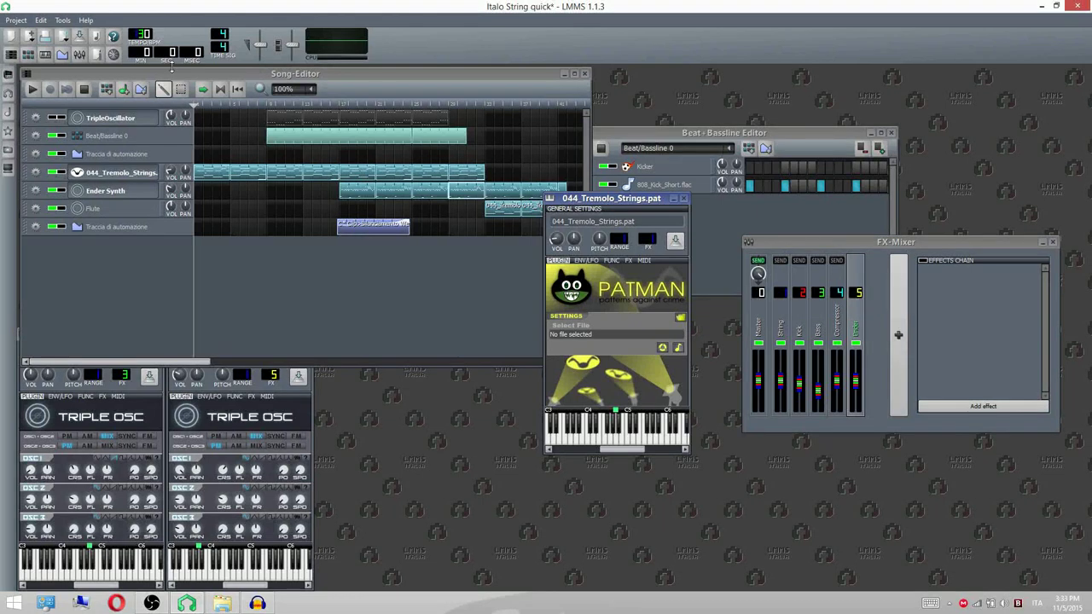
click(100, 84)
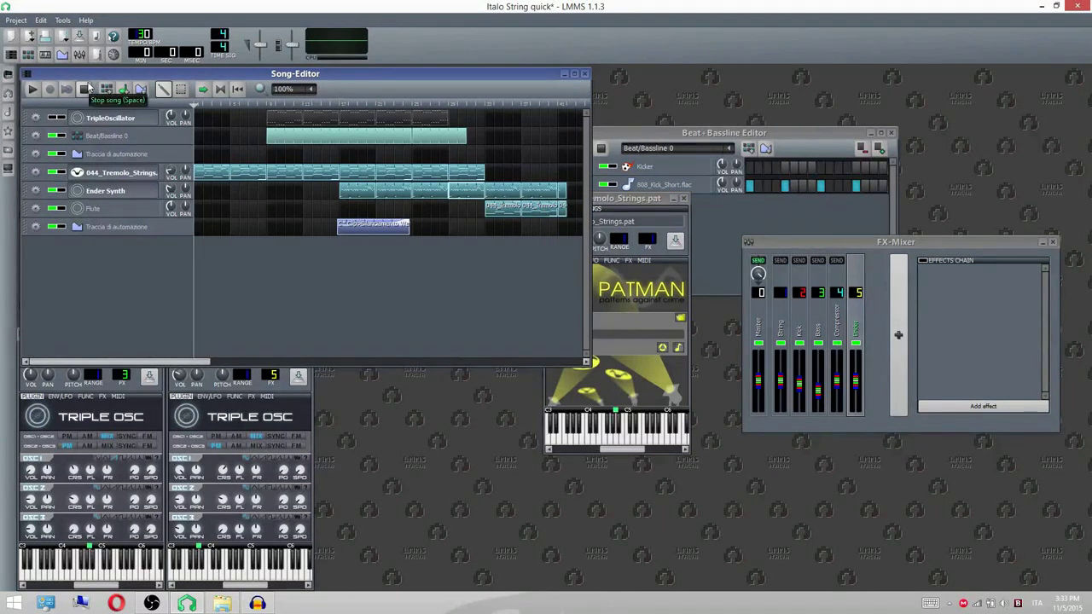